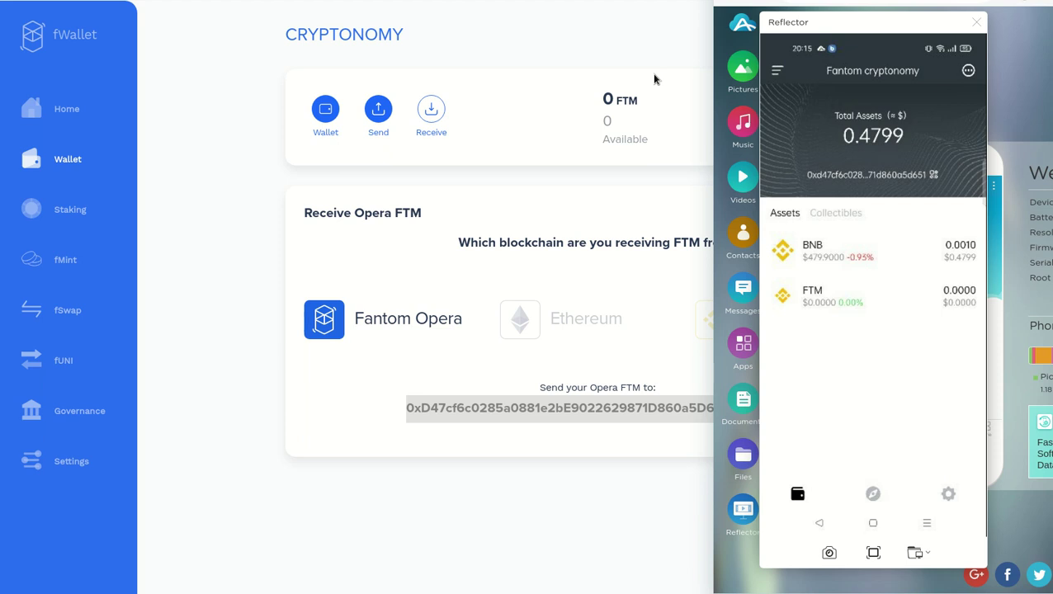
Switch from fWallet's Opera receiving address back to the Binance Withdraw Crypto page.
key("alt+Tab")
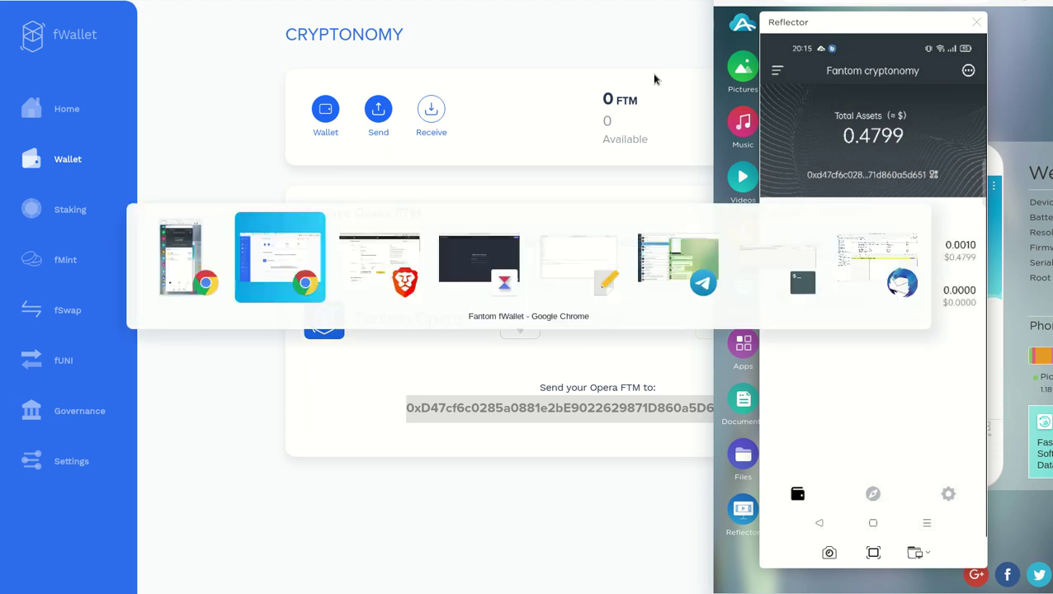
key("alt+Tab")
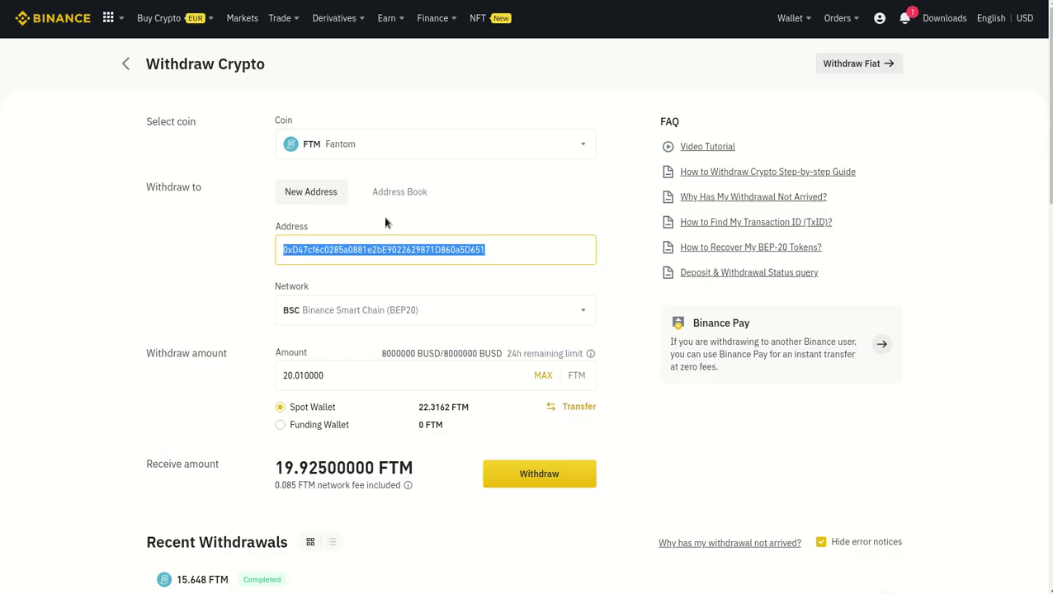
Set the Binance FTM withdrawal network to FTM Fantom.
key("Tab")
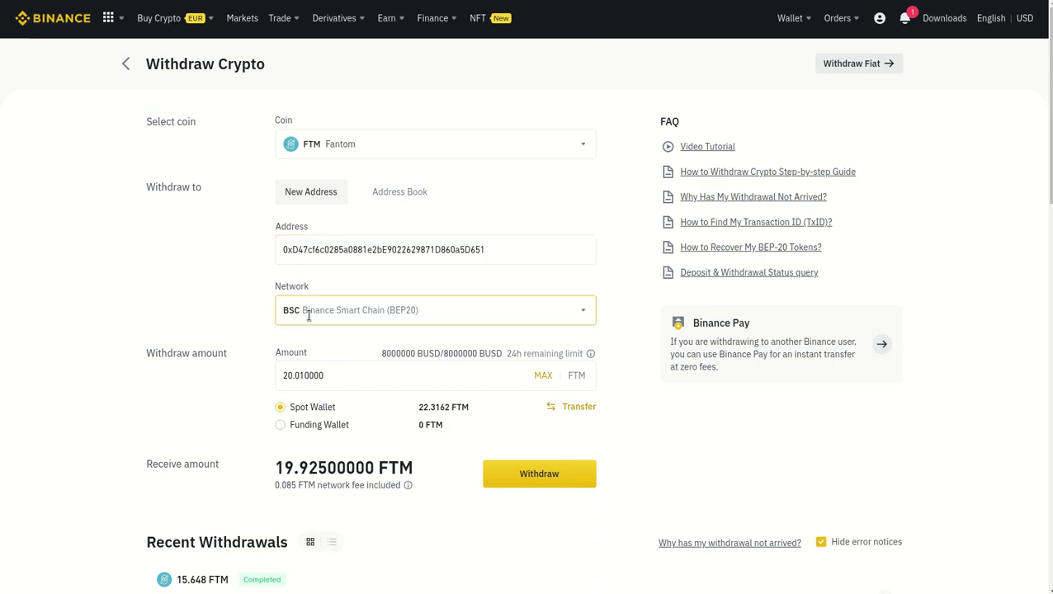
left_click(309, 317)
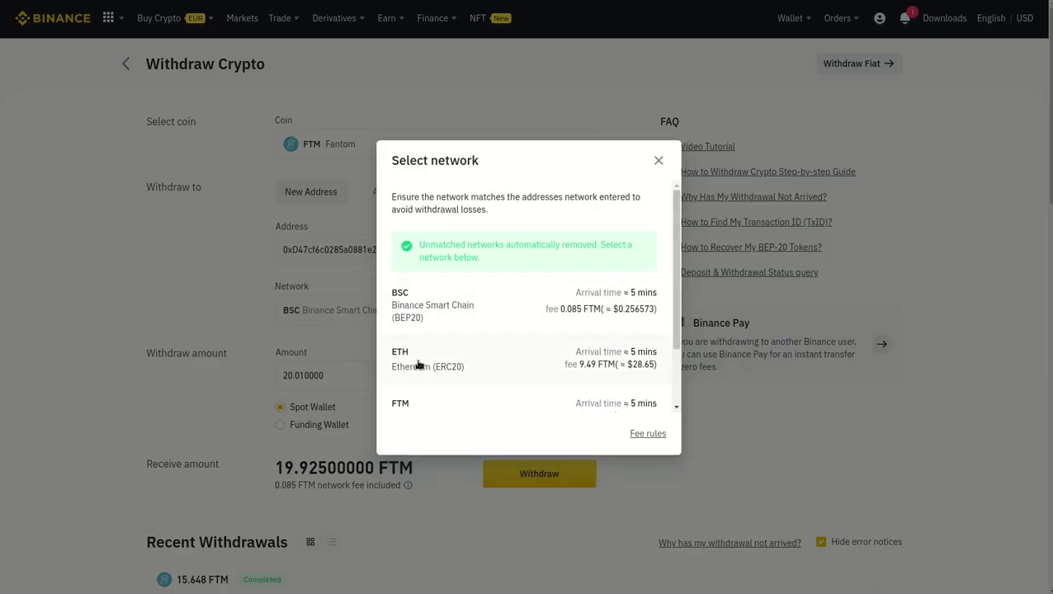
left_click(407, 406)
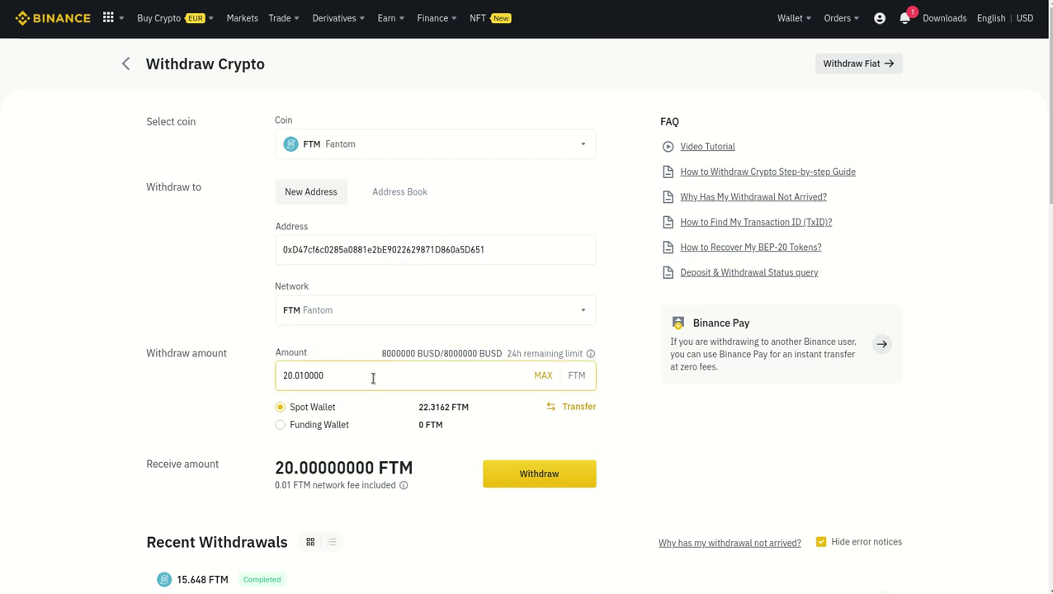
Copy fWallet's Opera FTM receiving address to the clipboard, cycling between the open windows.
key("alt+Tab")
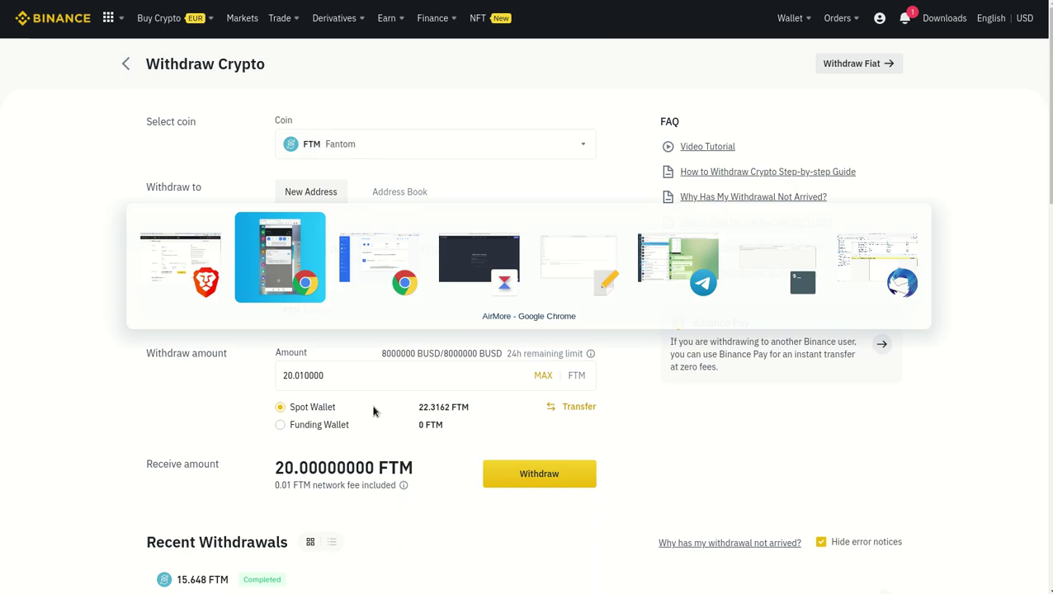
key("alt+Tab")
key("alt+Tab")
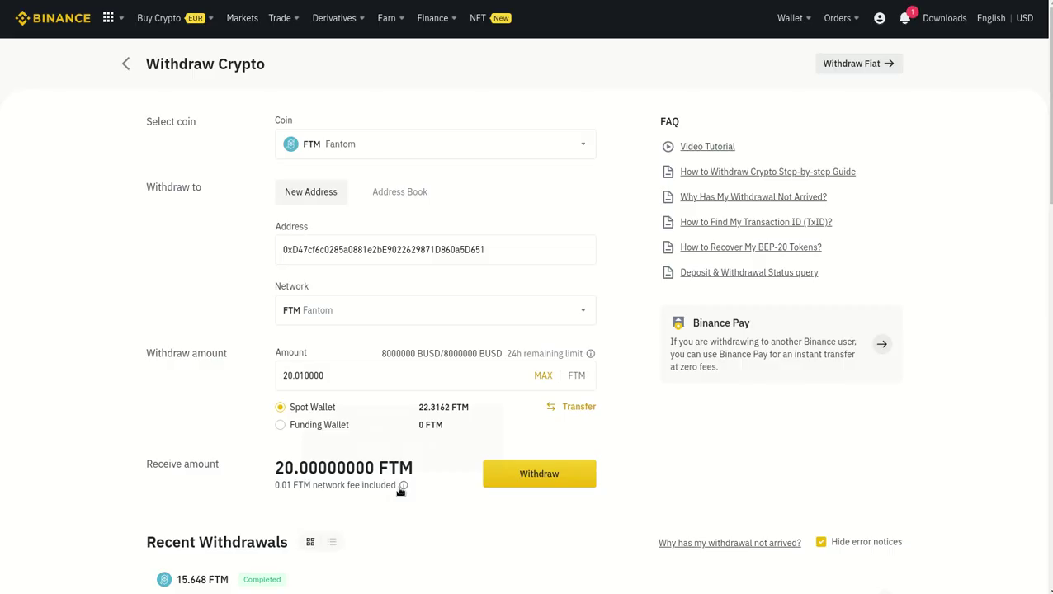
key("alt+Tab")
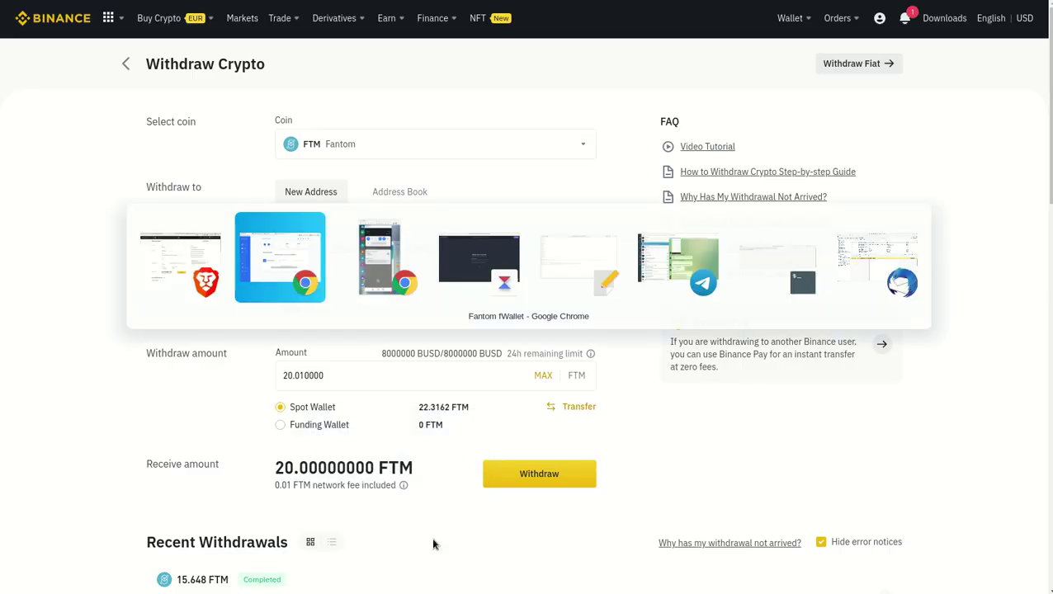
key("alt+Tab")
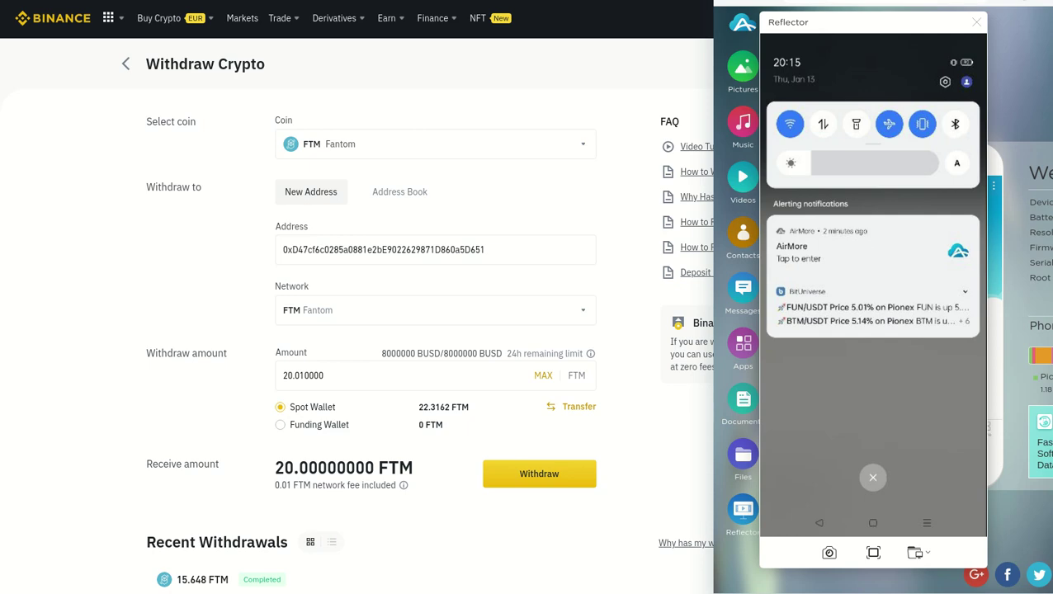
key("alt+Tab")
key("alt+Tab")
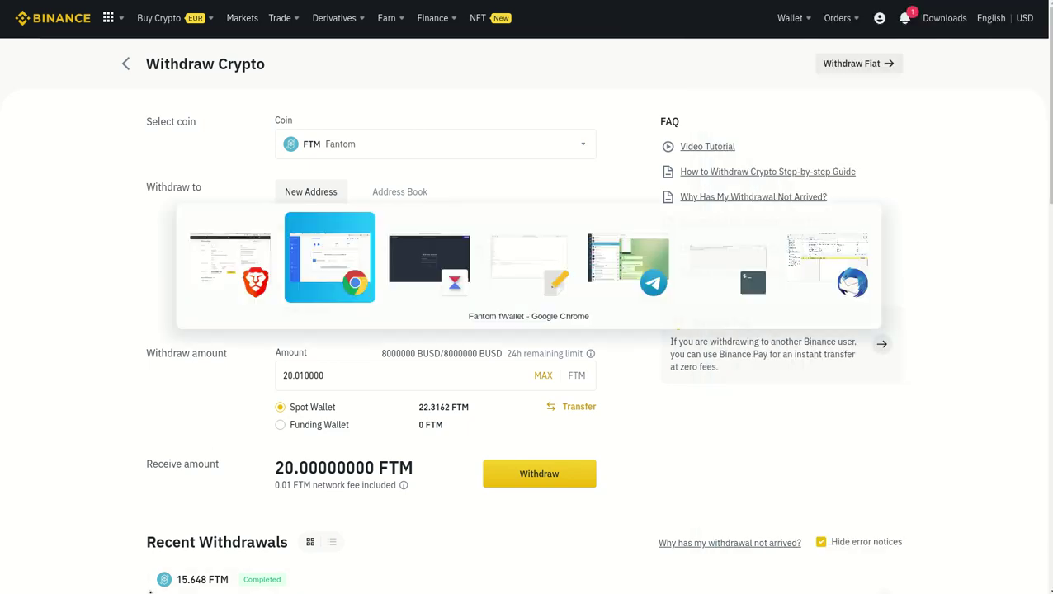
left_click(363, 424)
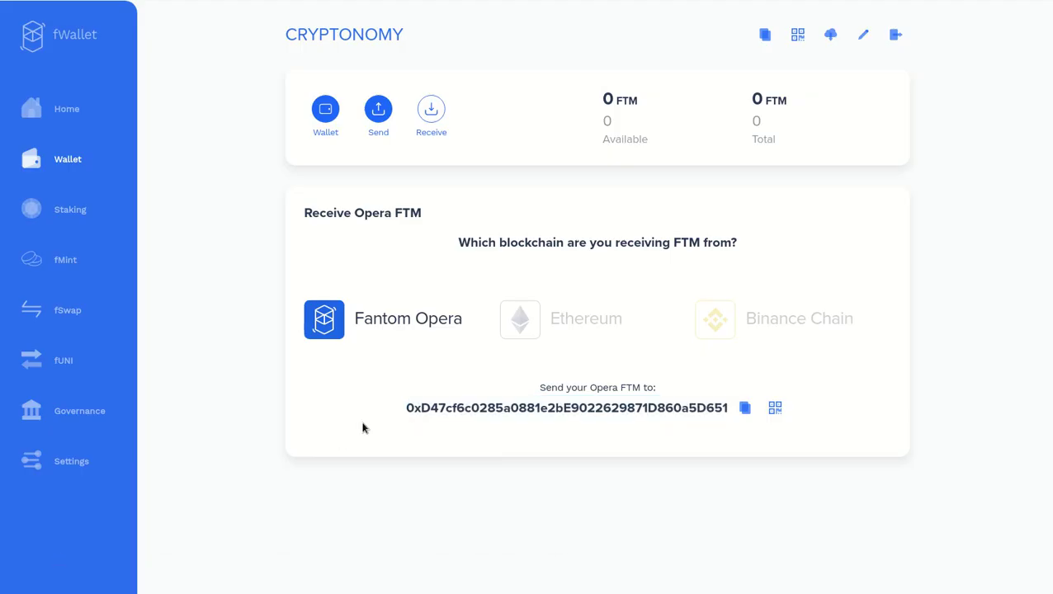
left_click(744, 408)
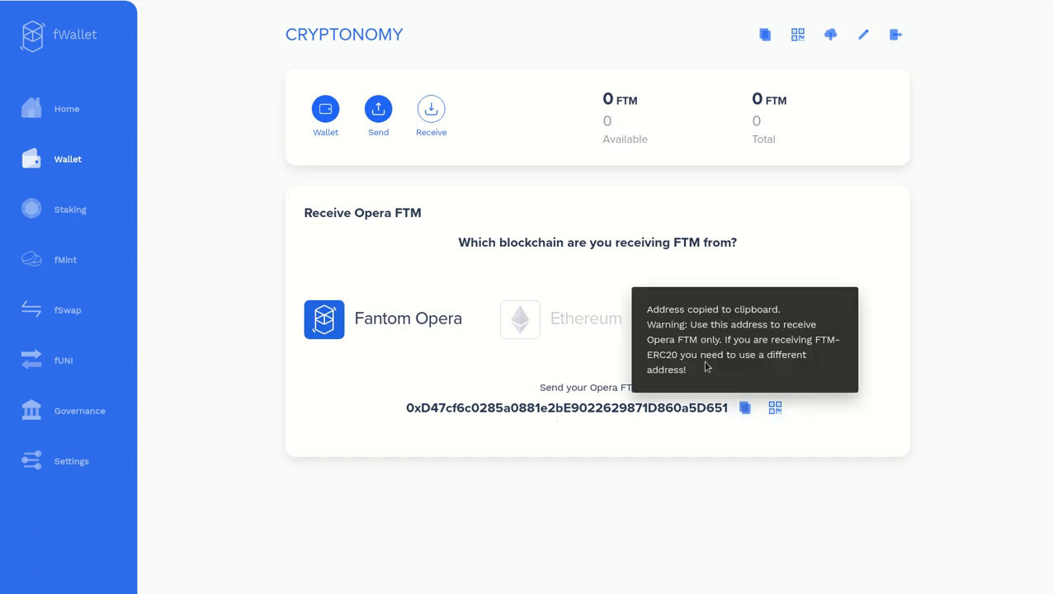
left_click(746, 409)
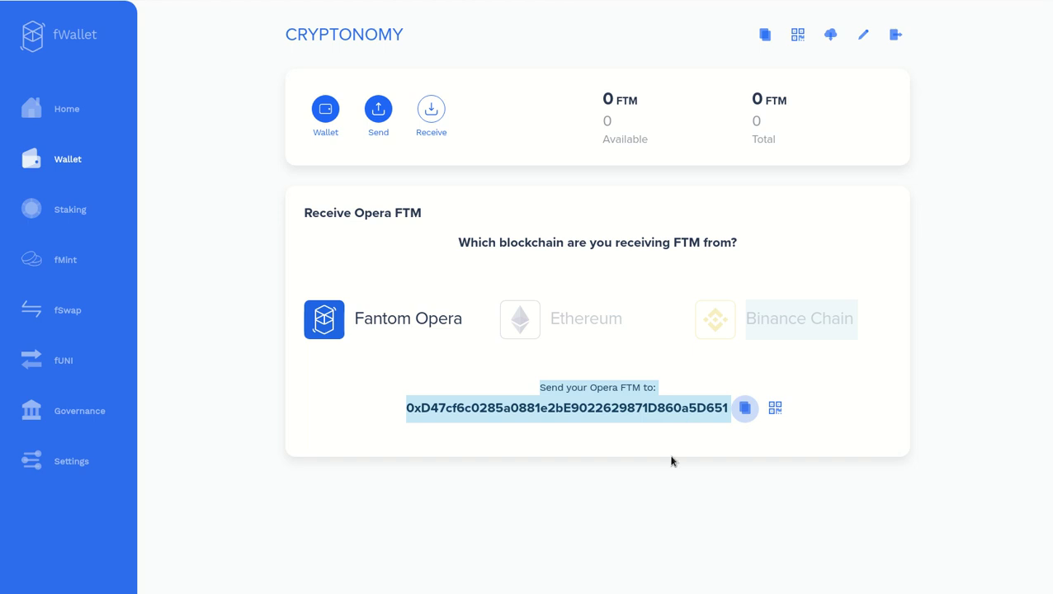
left_click(747, 482)
Reselect the FTM Fantom network and start the 20 FTM withdrawal.
left_click(744, 409)
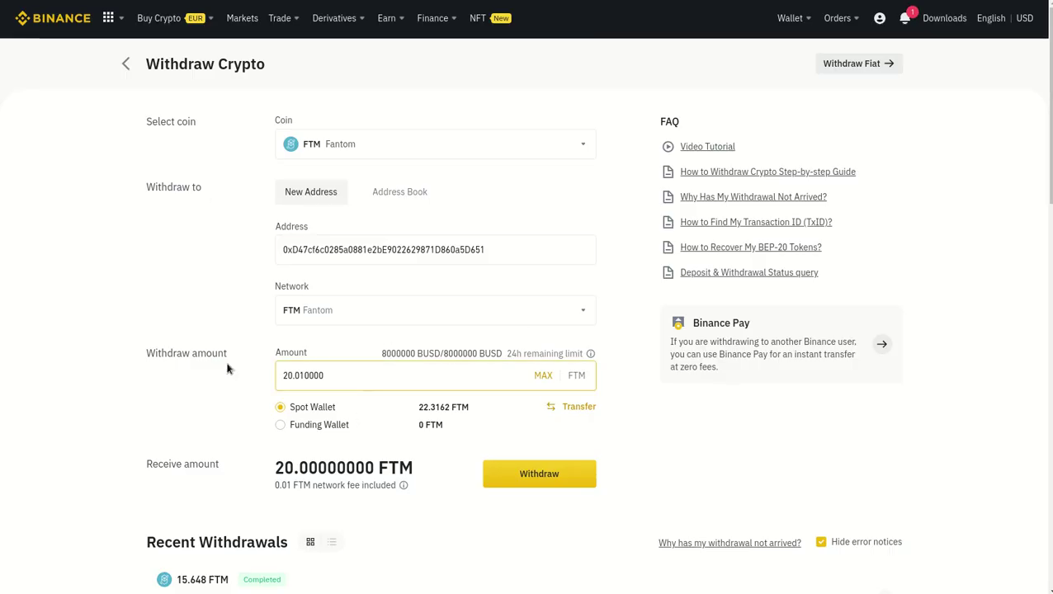
left_click(345, 309)
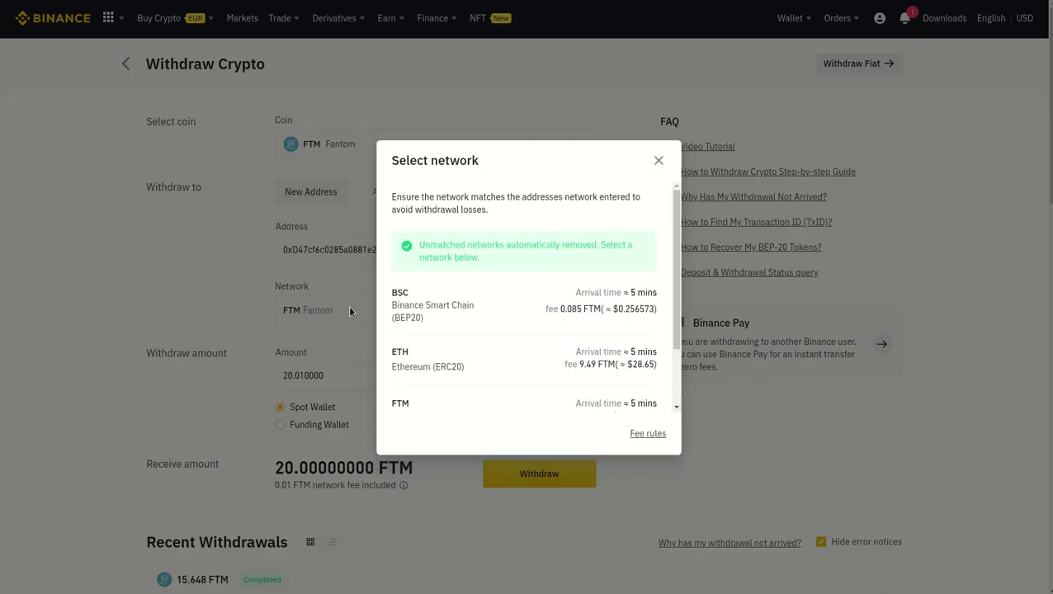
scroll(497, 368, "down", 1)
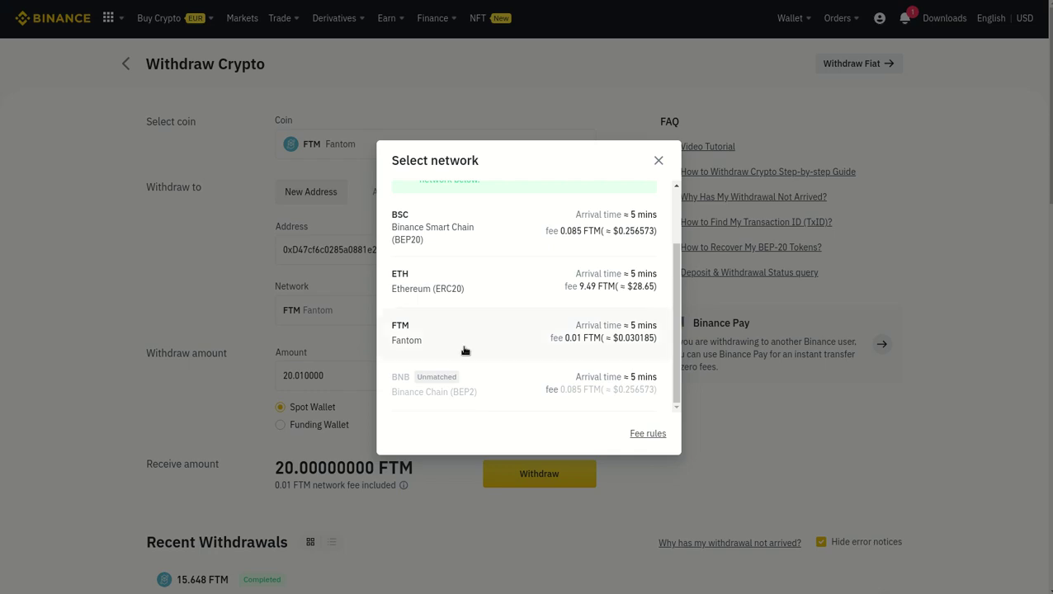
left_click(400, 334)
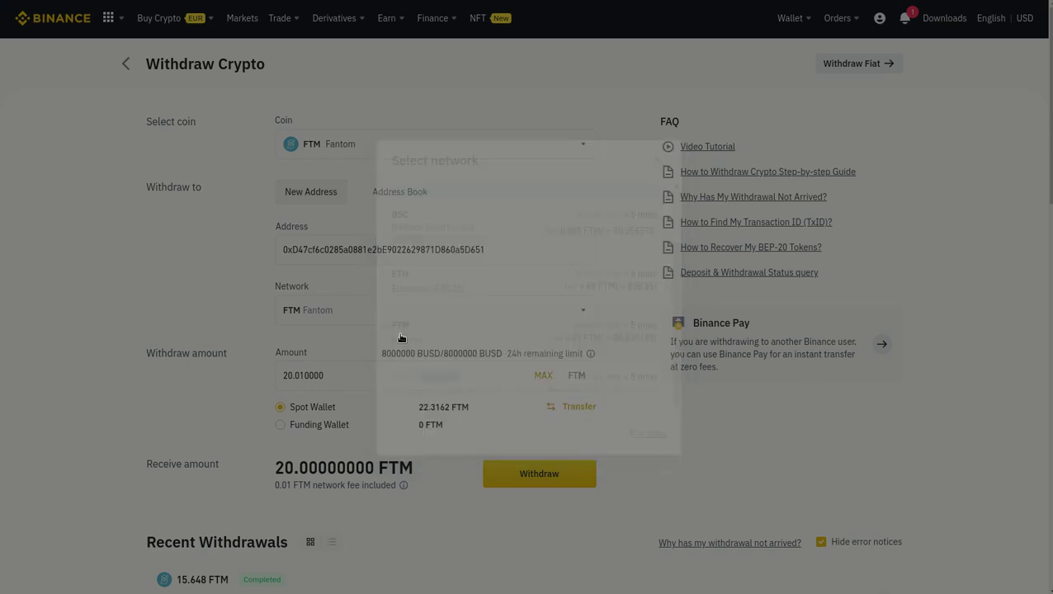
left_click(512, 479)
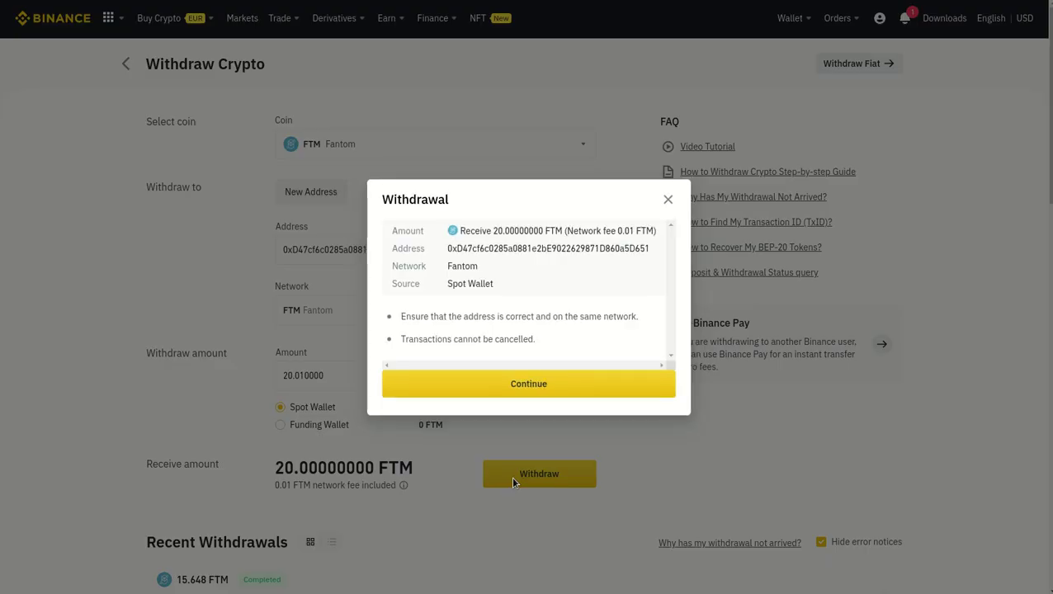
Confirm the withdrawal details, request phone and e-mail codes, and enter the phone code.
left_click(522, 385)
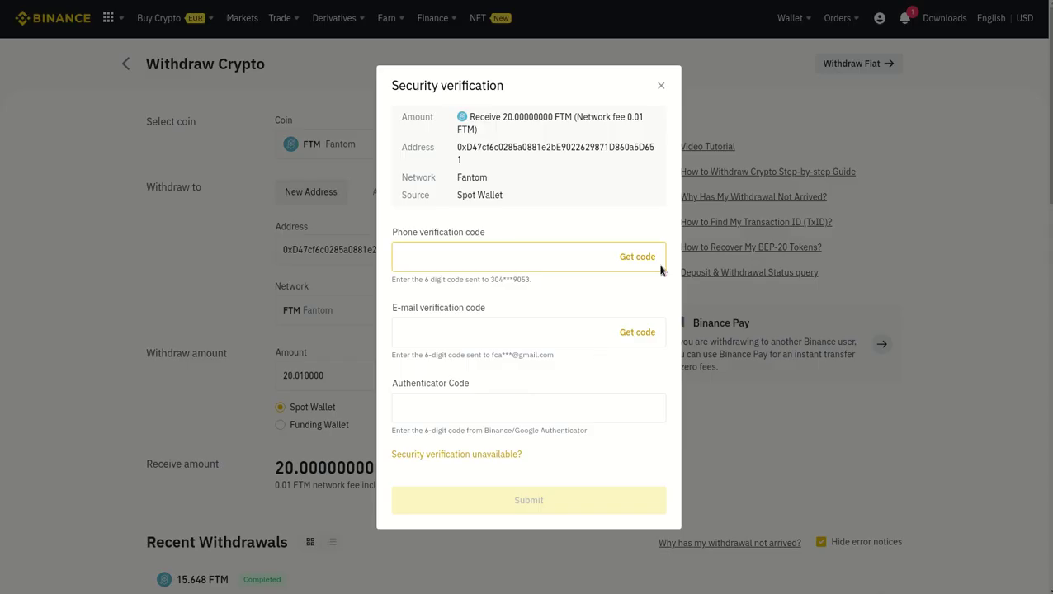
left_click(641, 256)
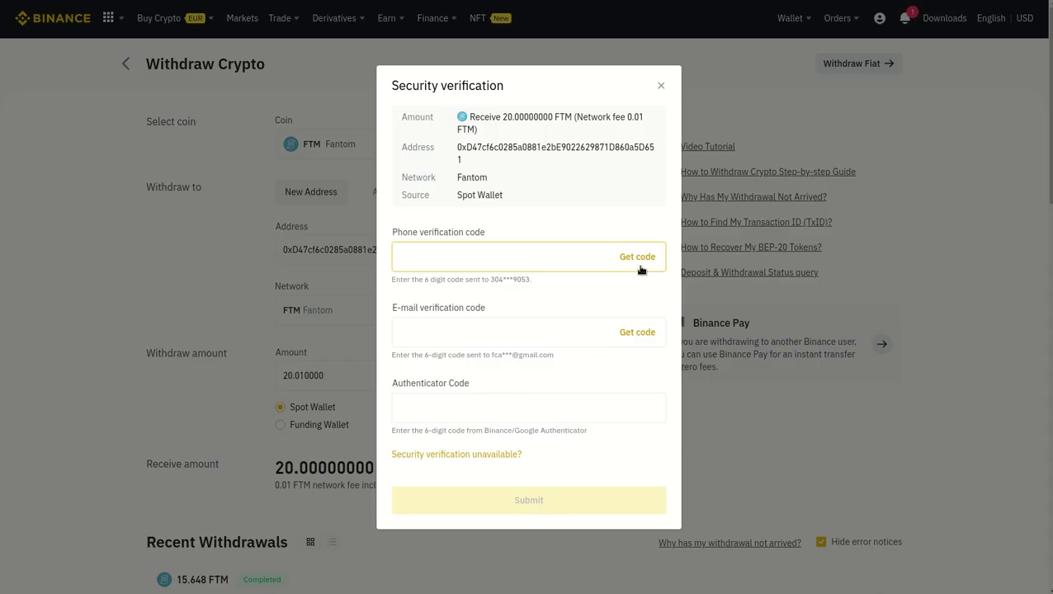
left_click(644, 334)
left_click(444, 254)
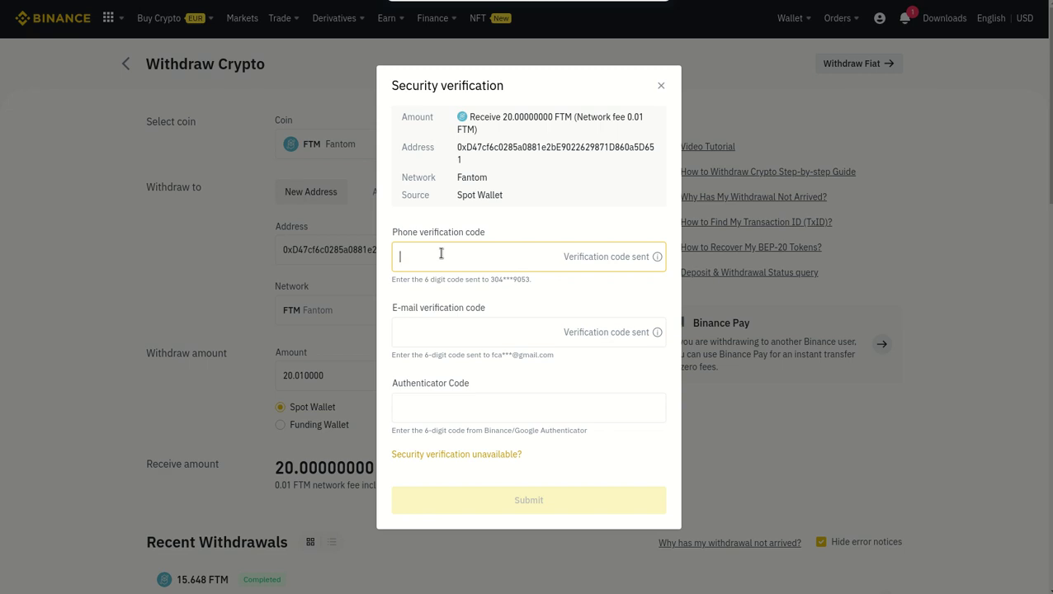
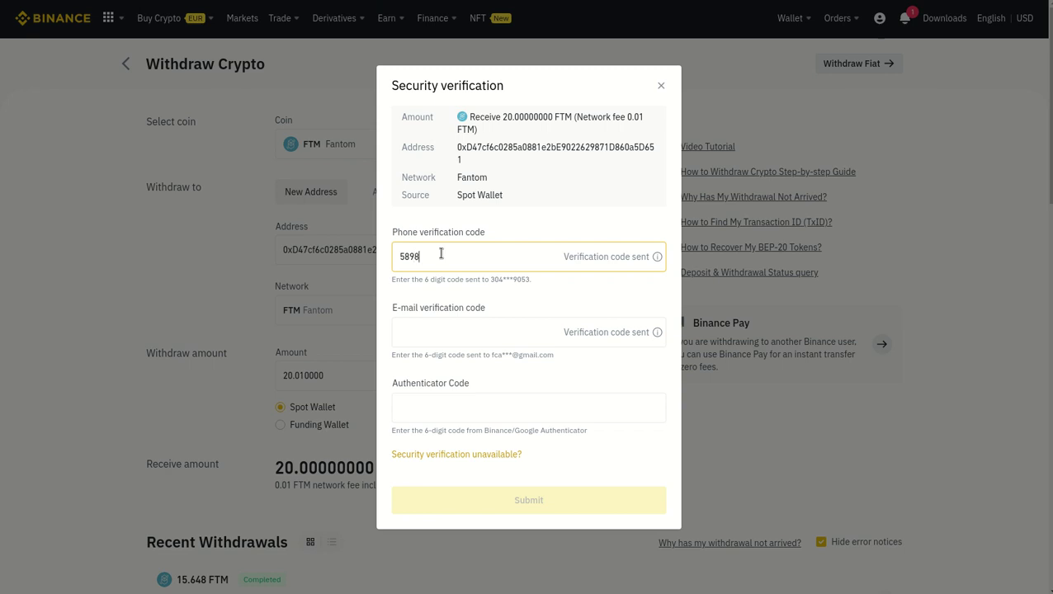
Enter the e-mail and authenticator verification codes and submit the withdrawal.
left_click(453, 343)
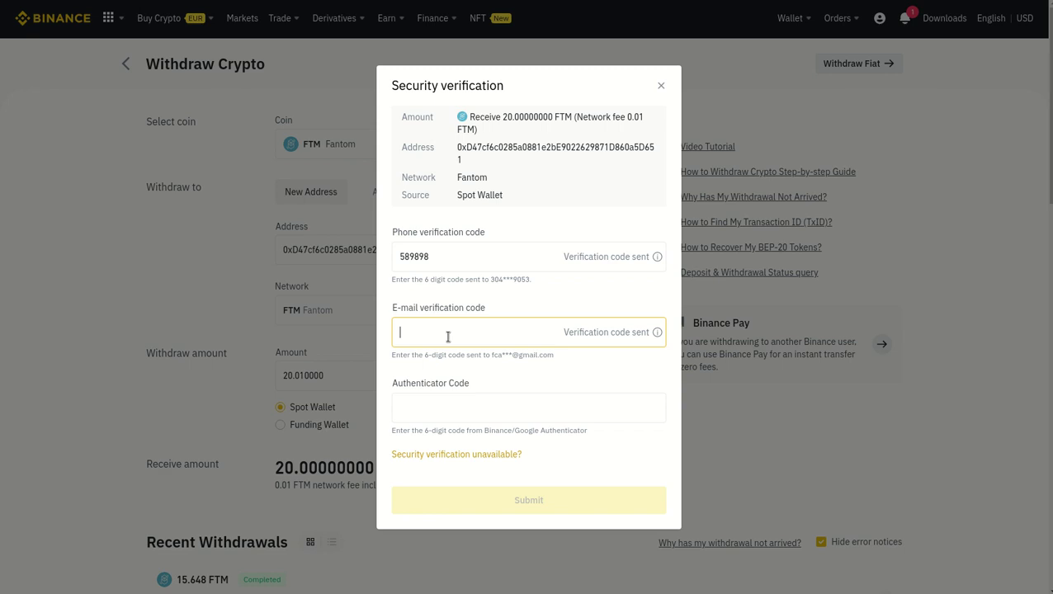
left_click(469, 407)
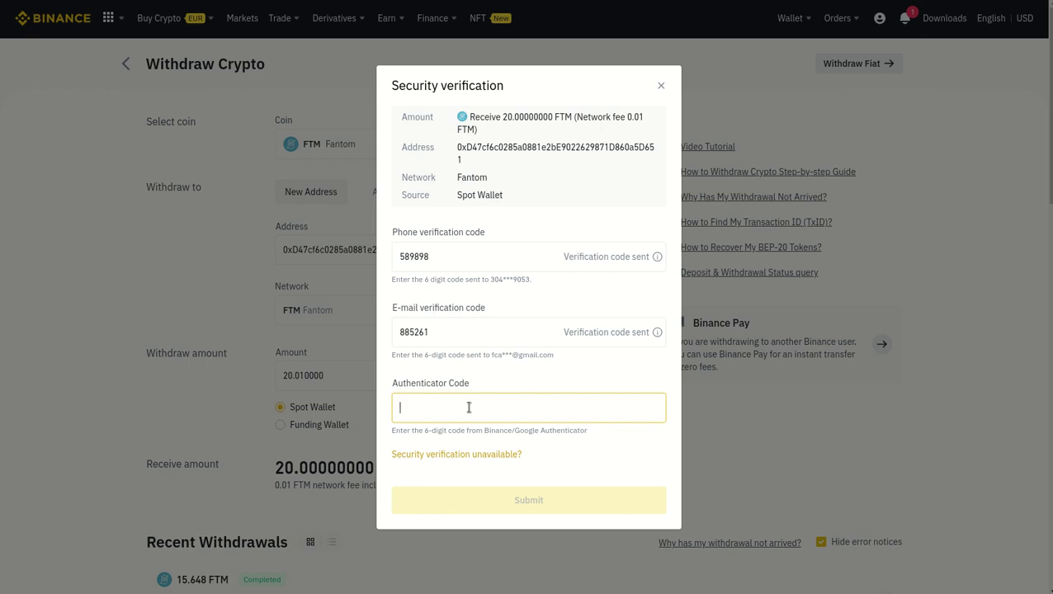
left_click(507, 474)
left_click(516, 499)
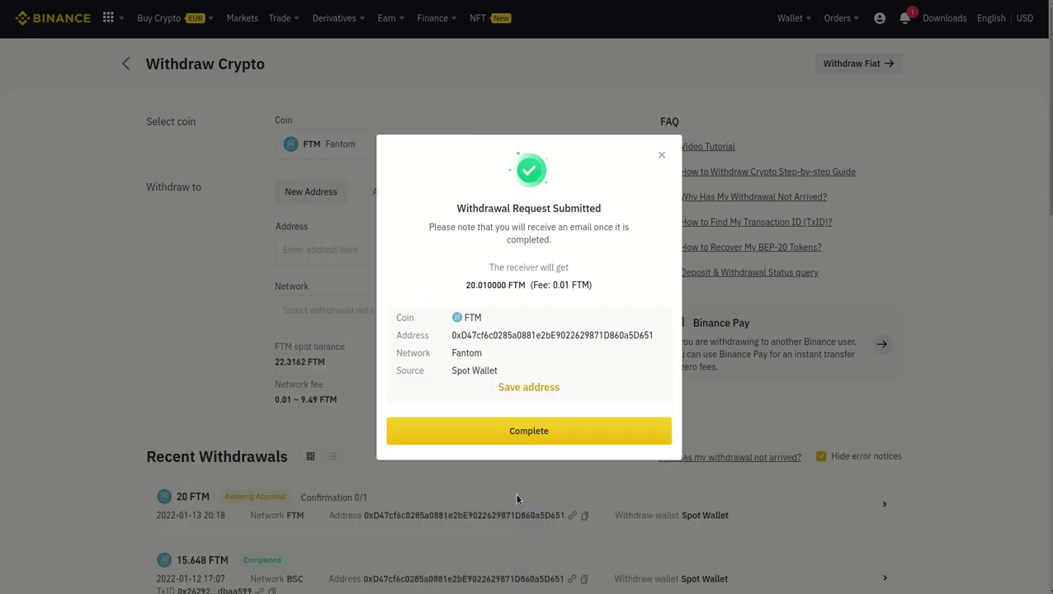
Acknowledge the submitted request, dismiss the awaiting-approval notice, and return to the wallet view.
left_click(534, 438)
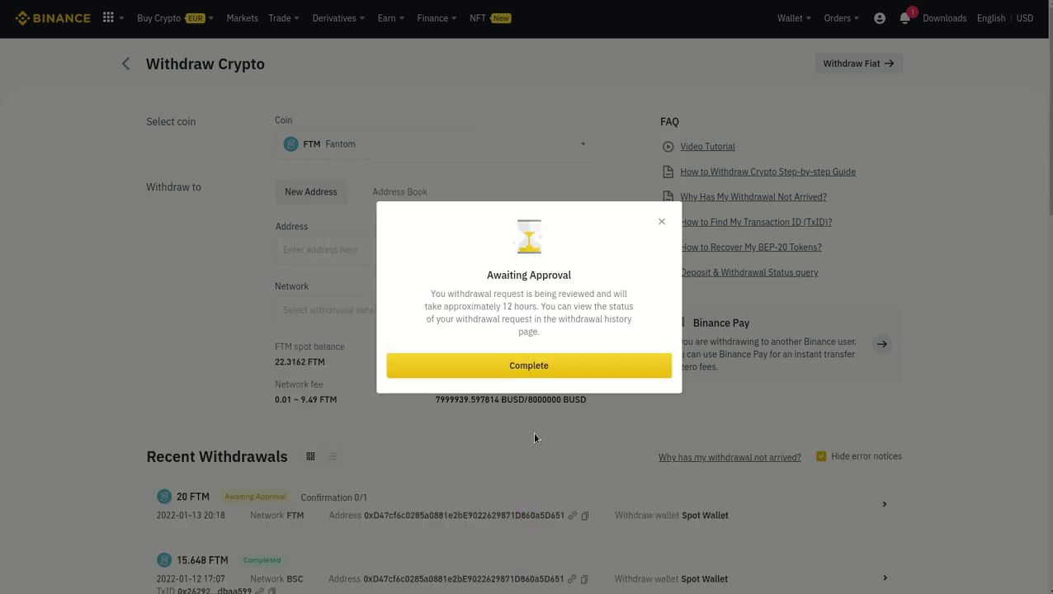
left_click(526, 371)
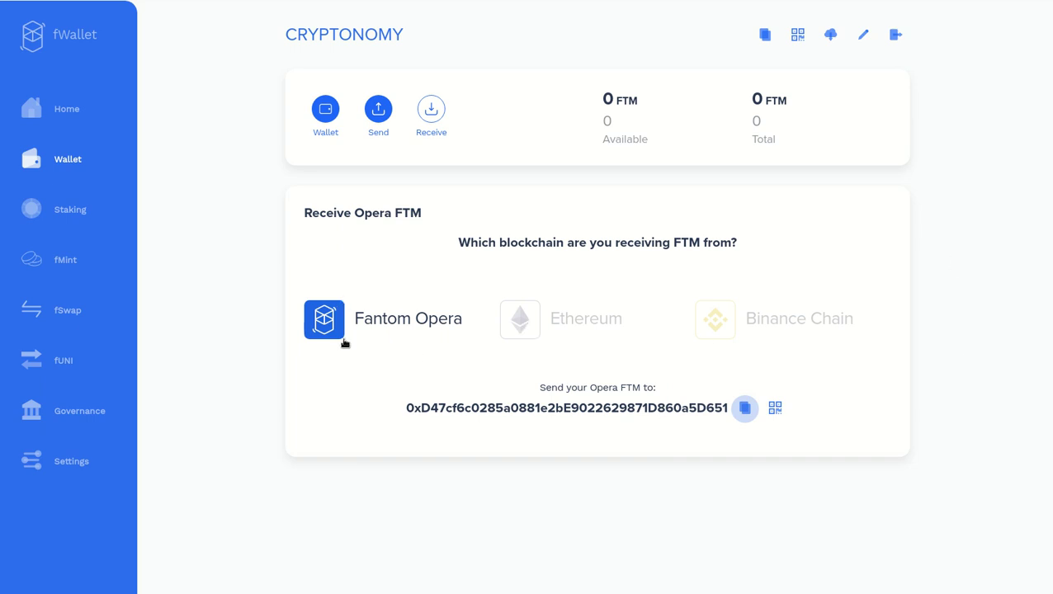
left_click(68, 110)
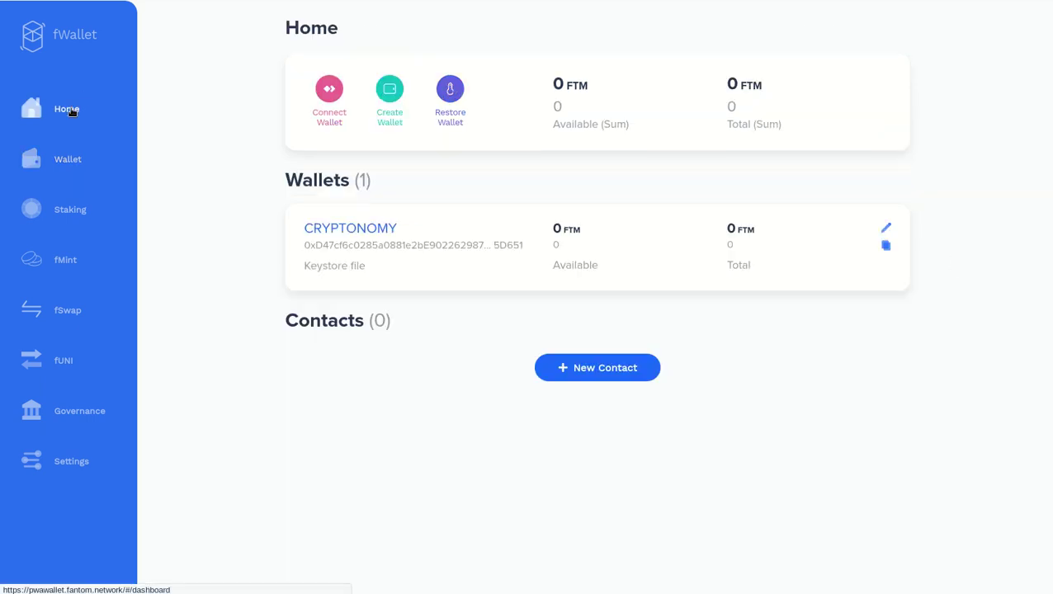
left_click(63, 161)
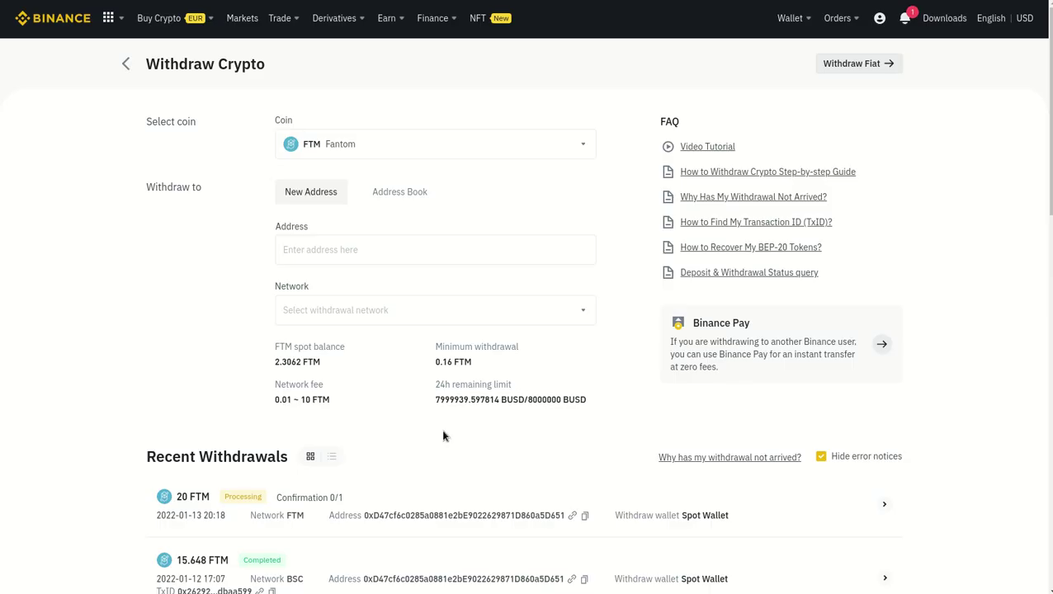
Open the 20 FTM withdrawal details, processing at 0/1, then switch to the CoinMarketCap window.
scroll(181, 362, "down", 1)
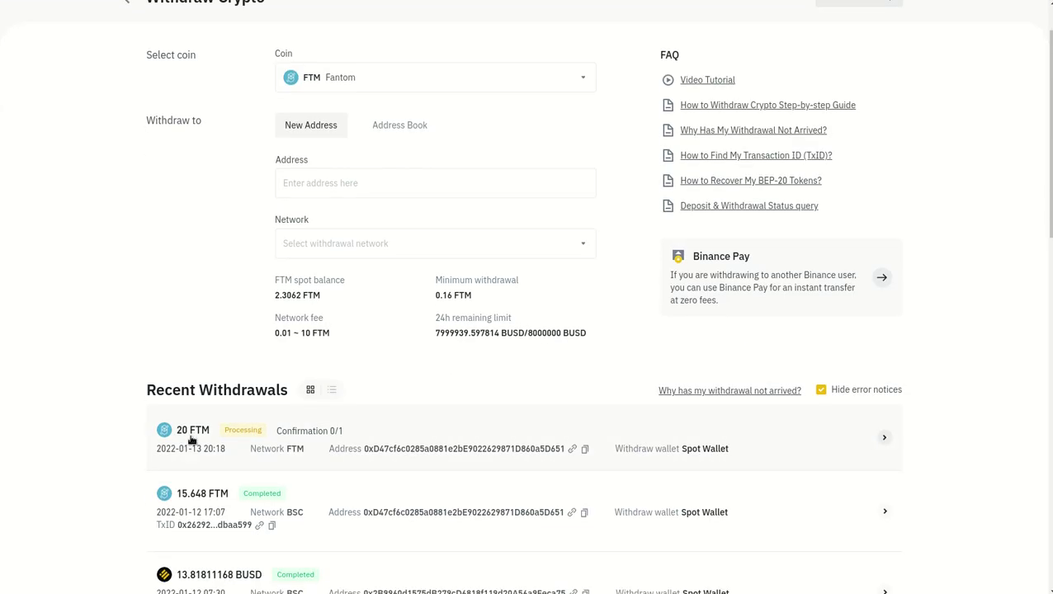
left_click(191, 440)
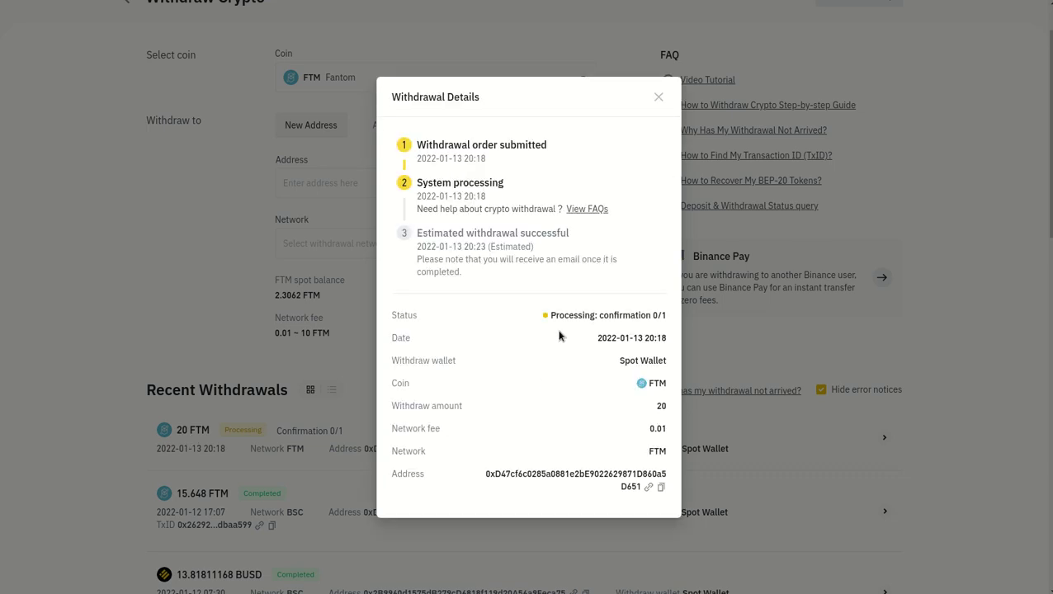
mouse_move(247, 589)
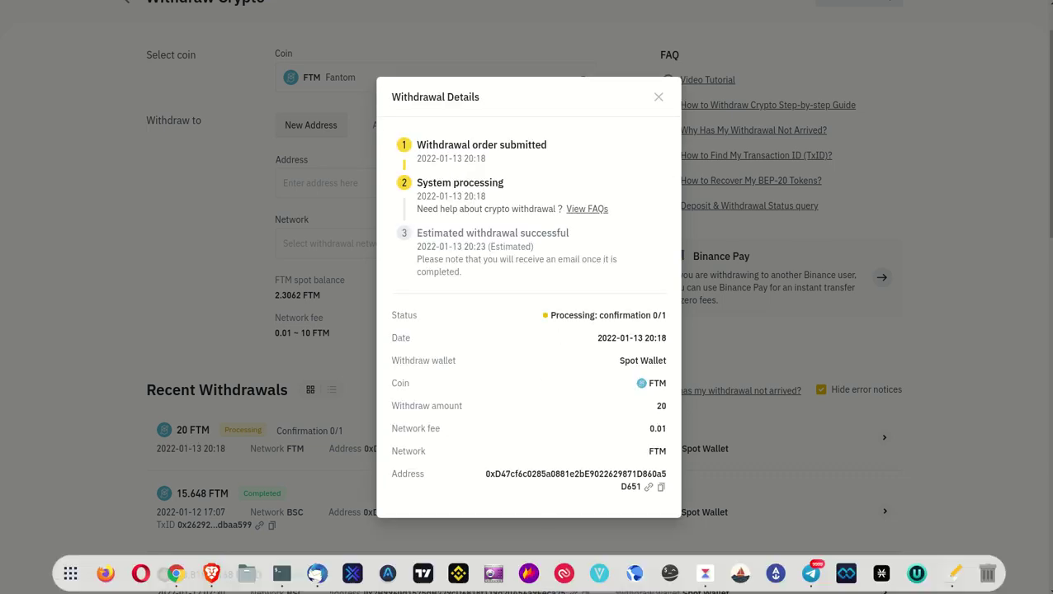
left_click(177, 578)
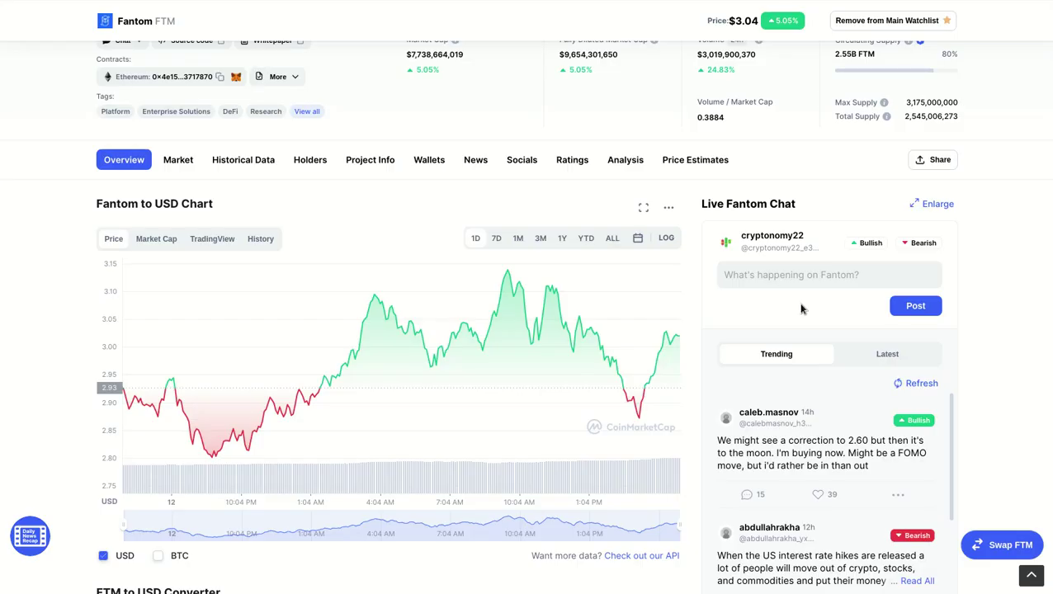
Show Fantom's price as a TradingView candlestick chart and try a ruler measurement from January.
left_click(210, 240)
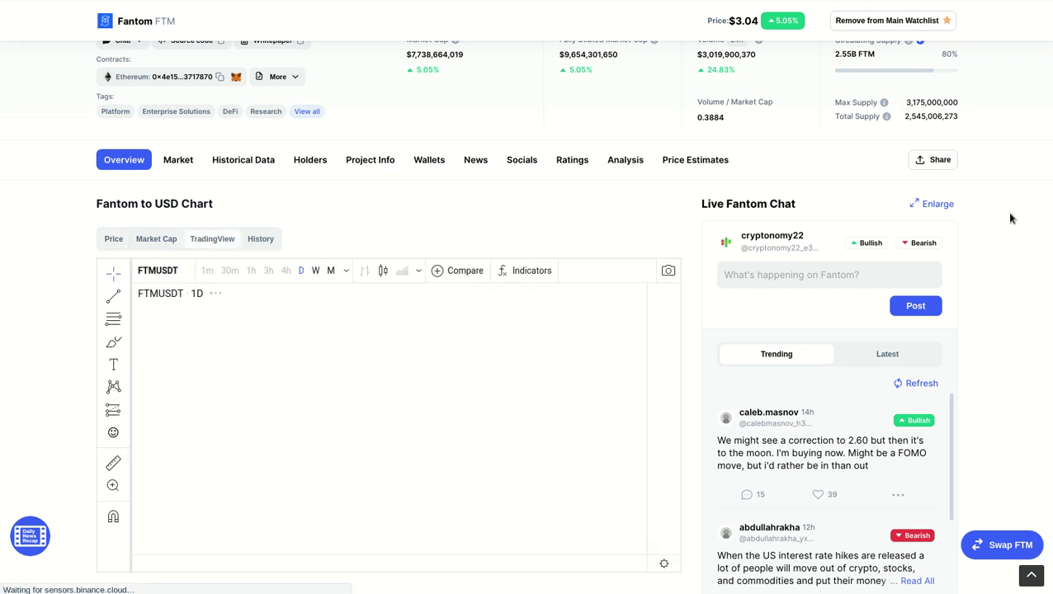
scroll(1010, 218, "down", 1)
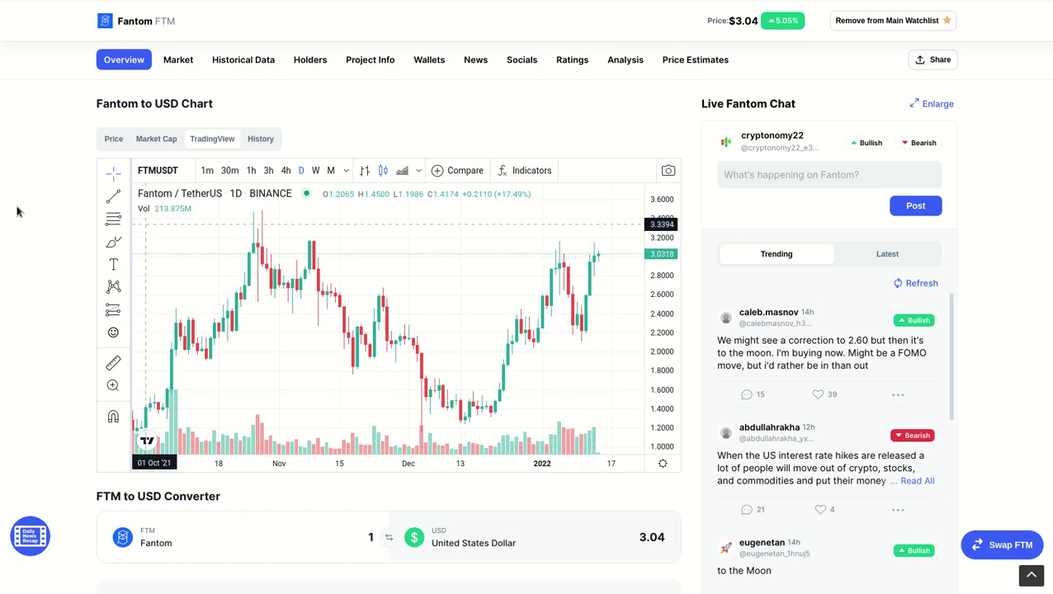
left_click(115, 363)
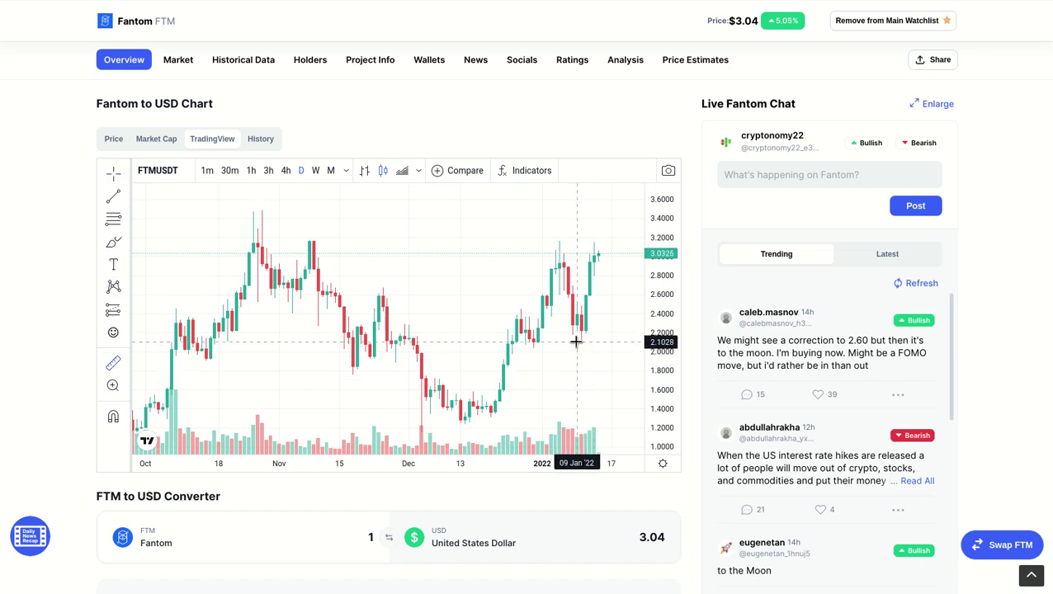
left_click(577, 344)
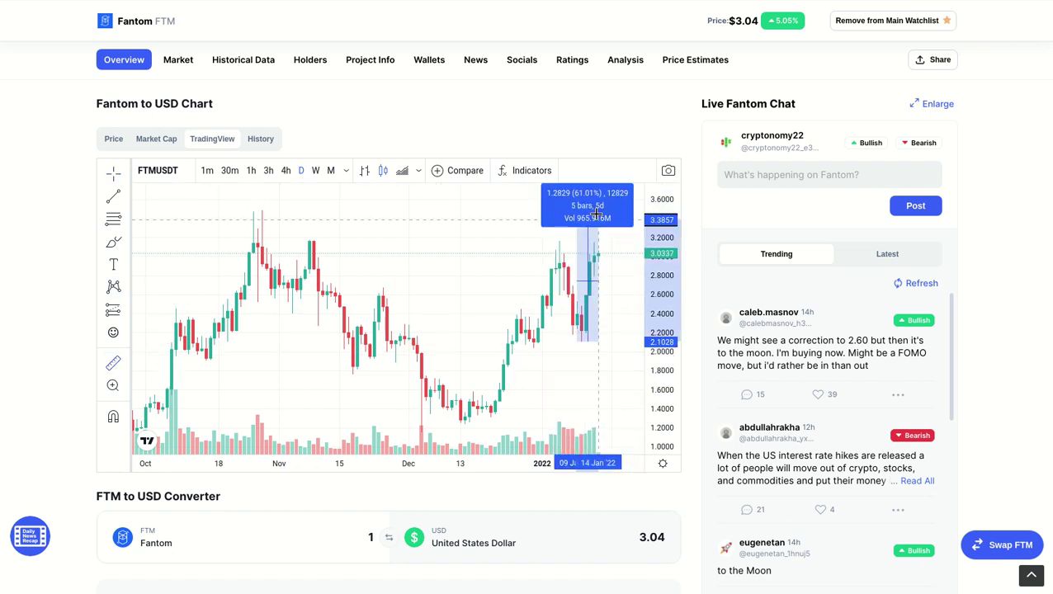
left_click(624, 251)
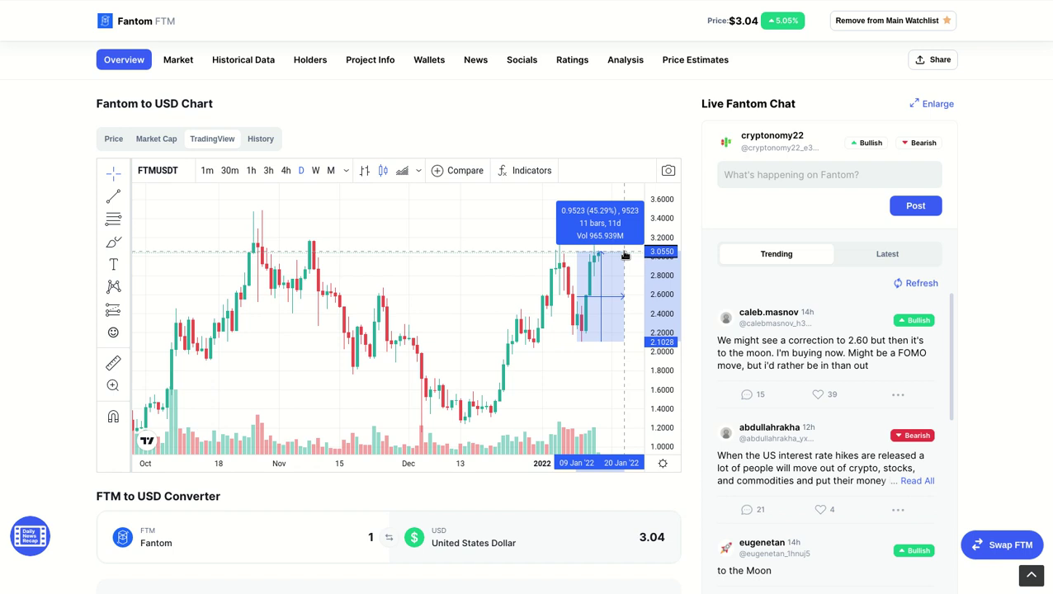
left_click(487, 232)
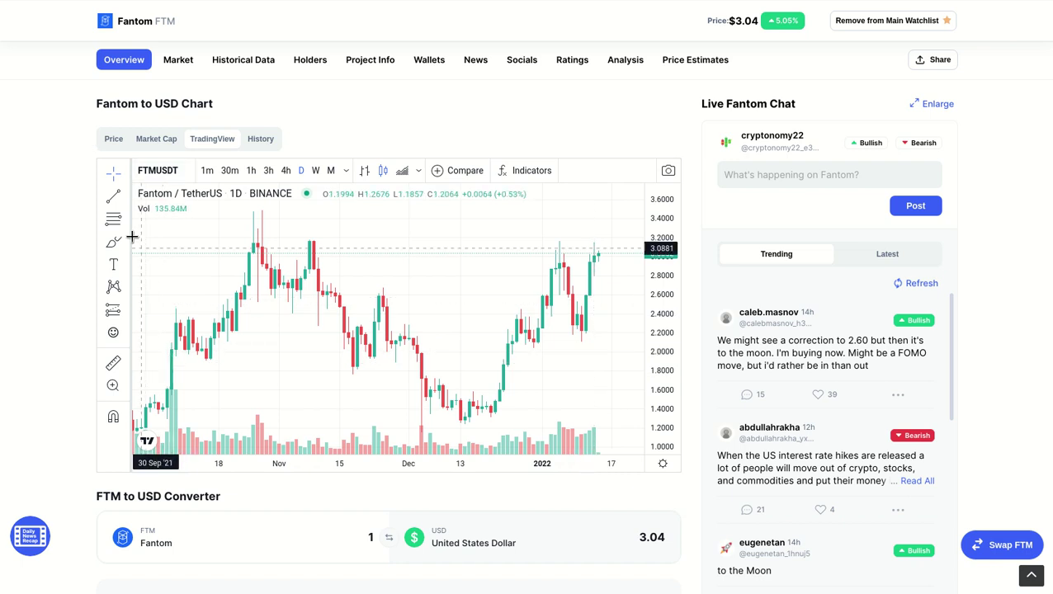
Measure the roughly 45% rise from the January low, then switch to weekly candles.
left_click(114, 361)
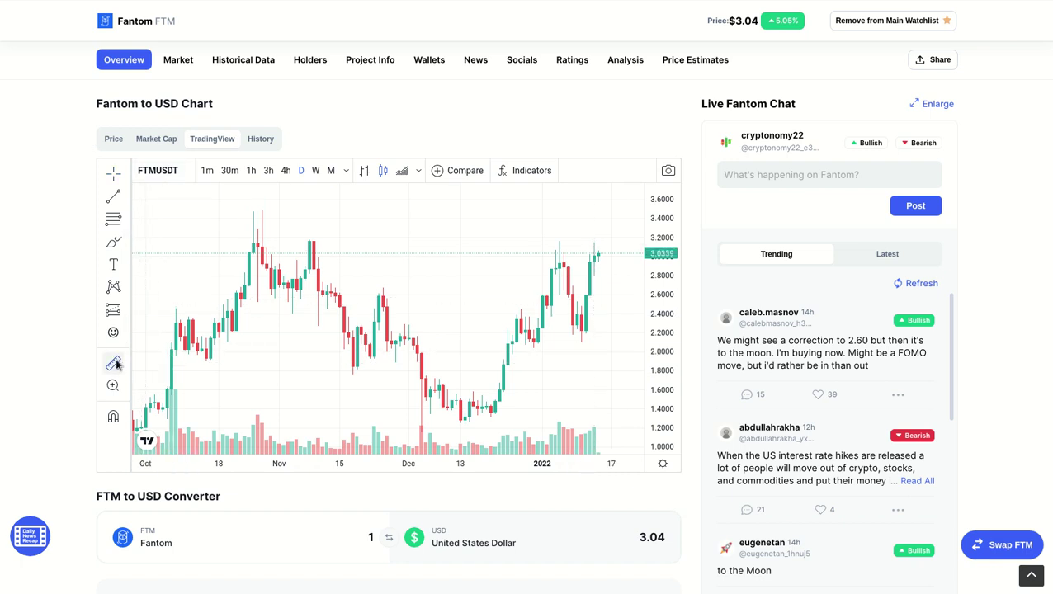
left_click(579, 341)
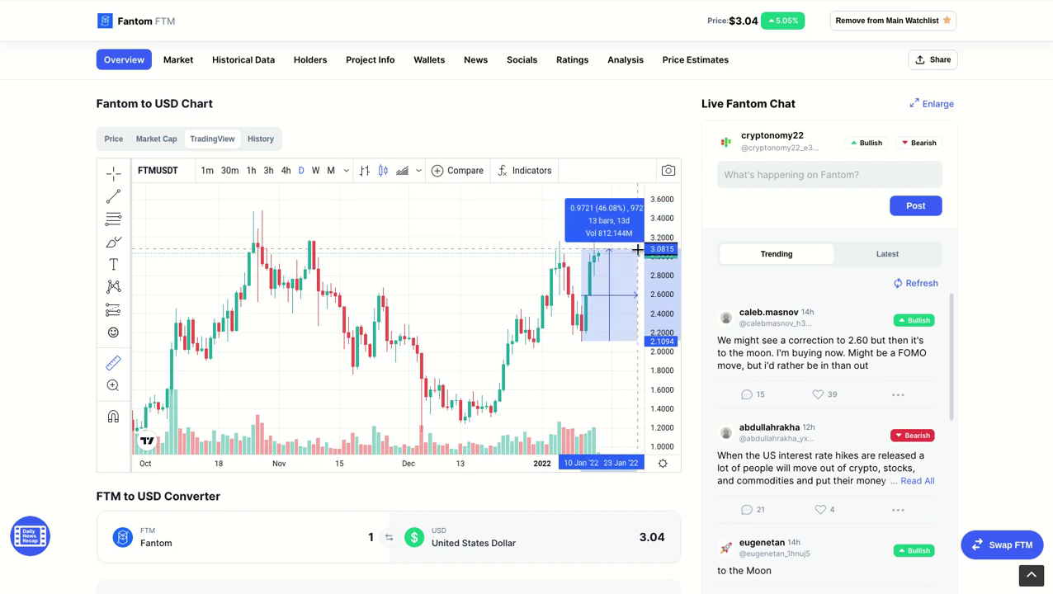
left_click(637, 250)
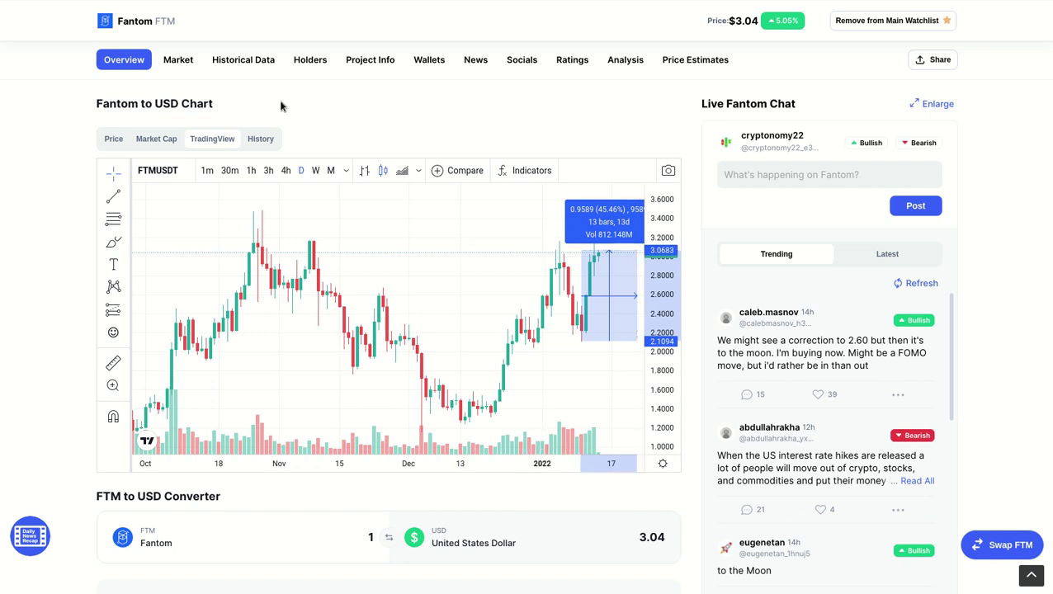
left_click(316, 171)
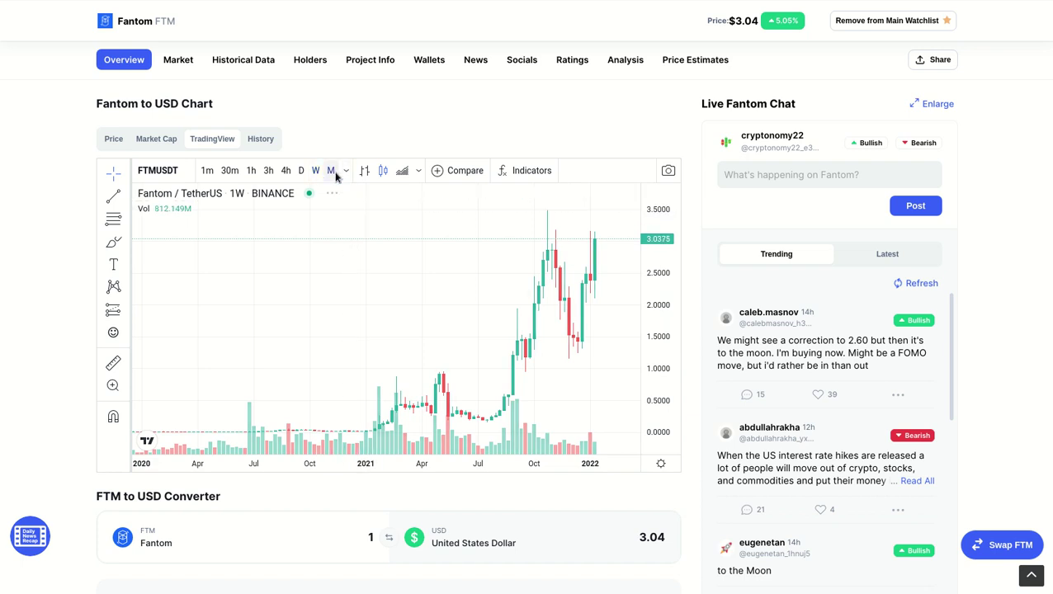
Switch Fantom's chart to monthly candles and rescale and pan it to fit the whole history.
left_click(331, 171)
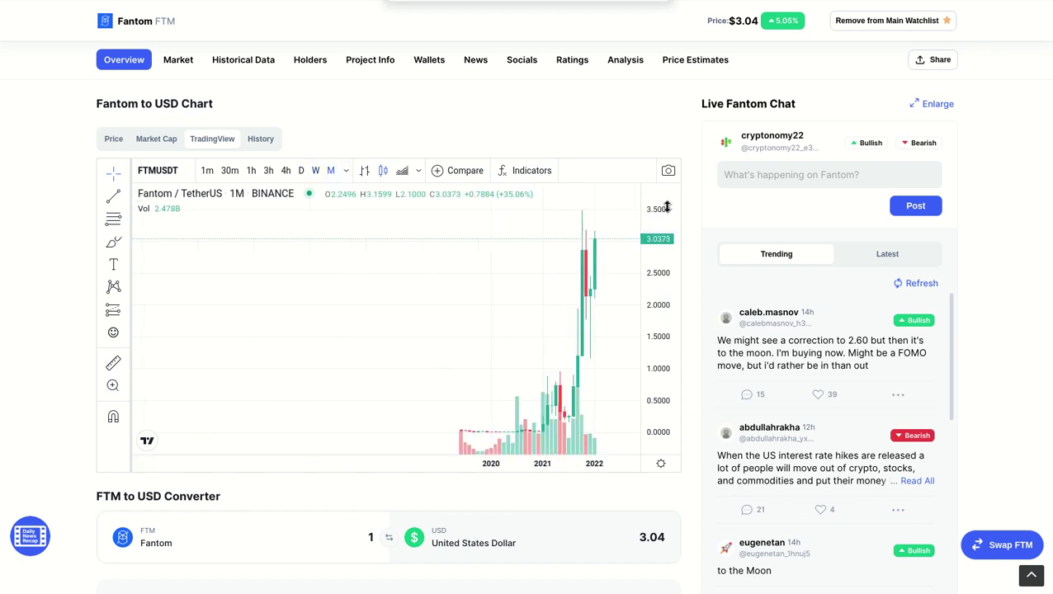
left_click_drag(666, 208, 665, 273)
left_click_drag(597, 345, 529, 305)
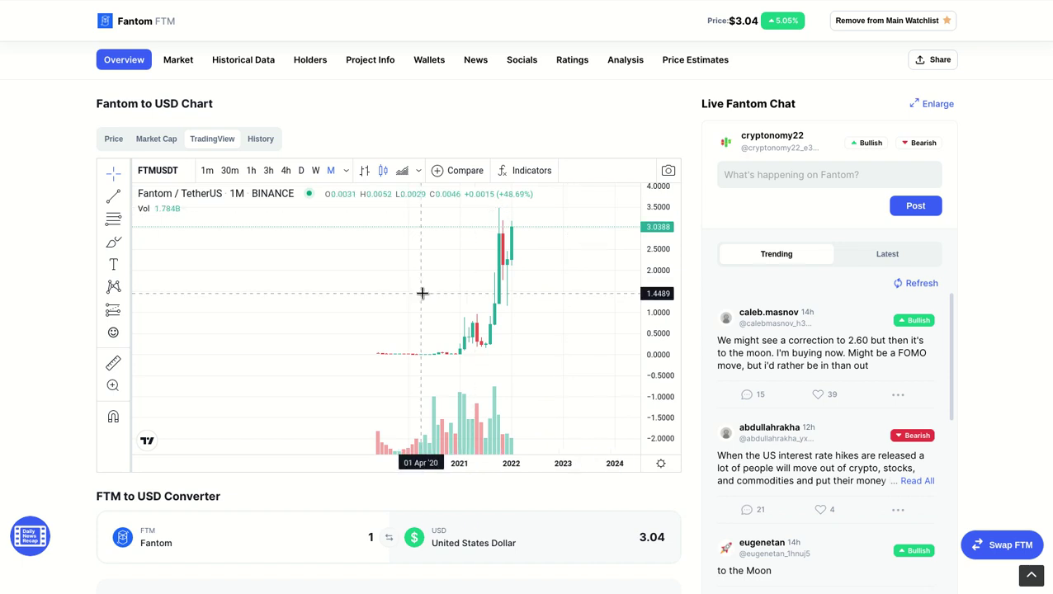
scroll(422, 294, "up", 4)
left_click_drag(508, 317, 577, 331)
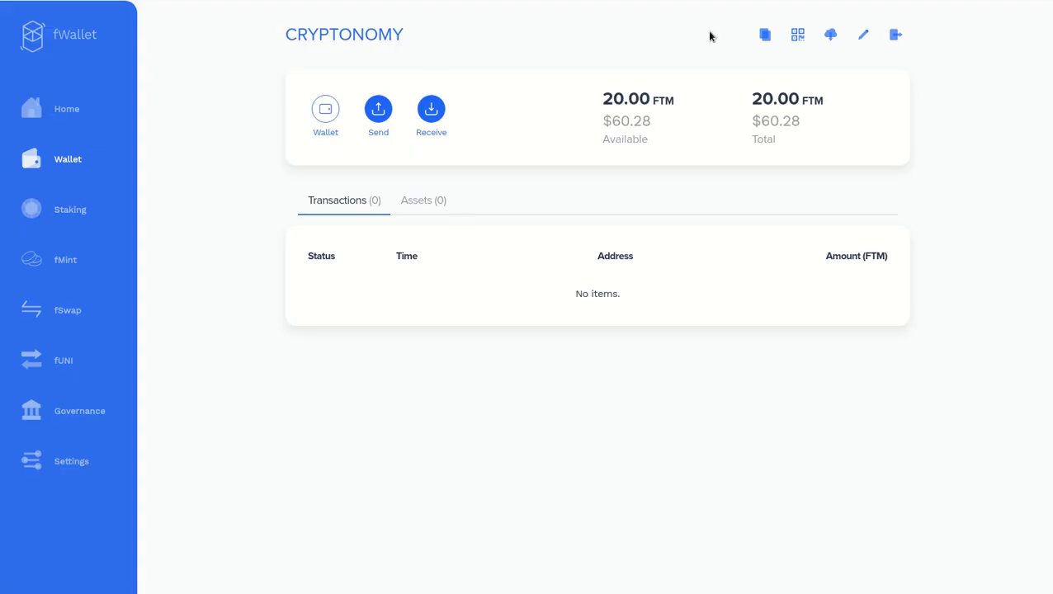
Go from the 20.00 FTM balance overview to fWallet's Staking page.
left_click_drag(600, 100, 831, 98)
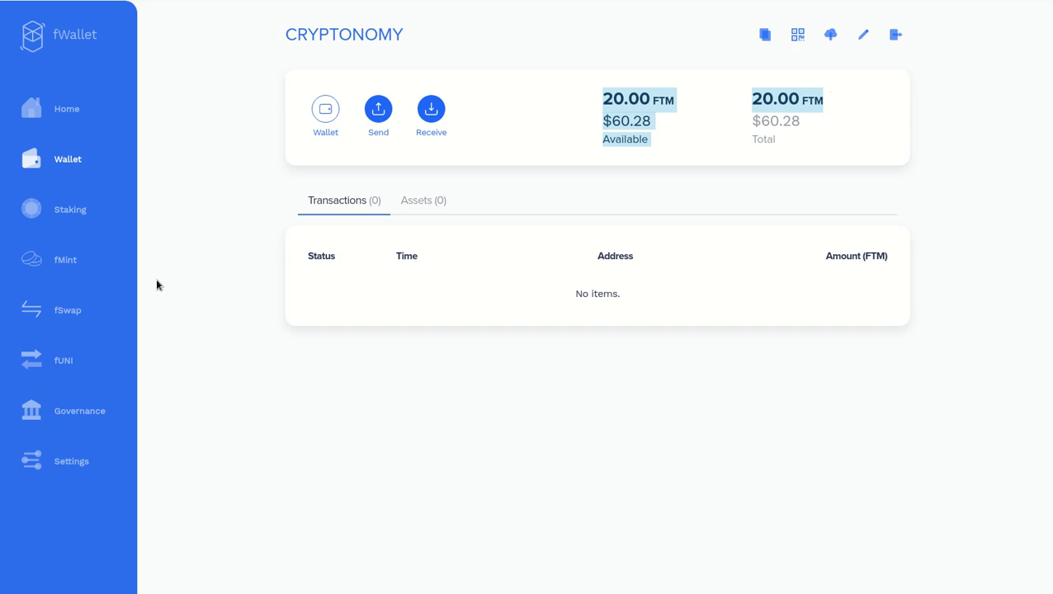
left_click(234, 271)
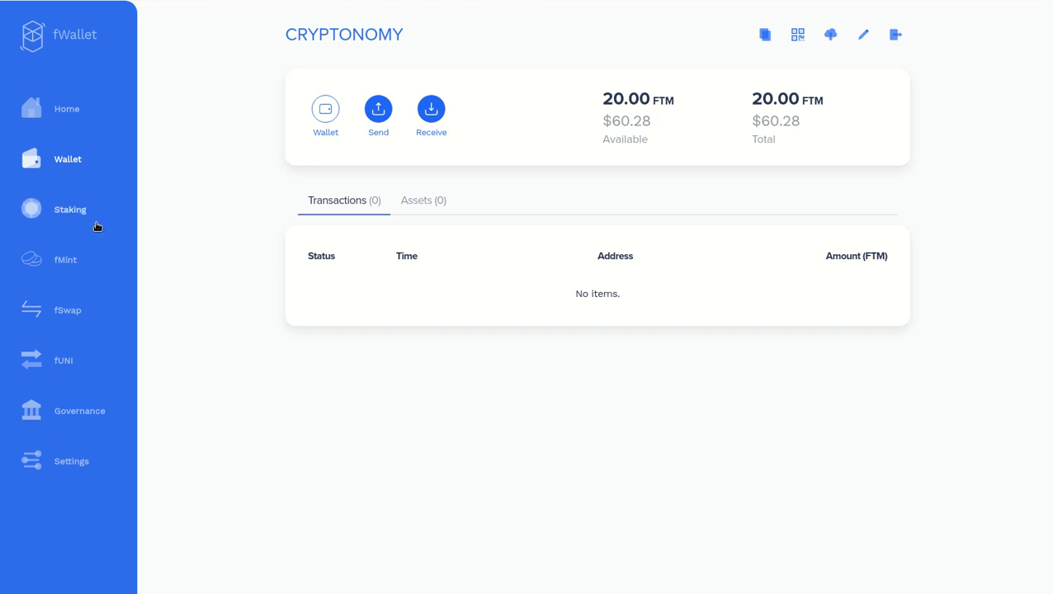
left_click(68, 211)
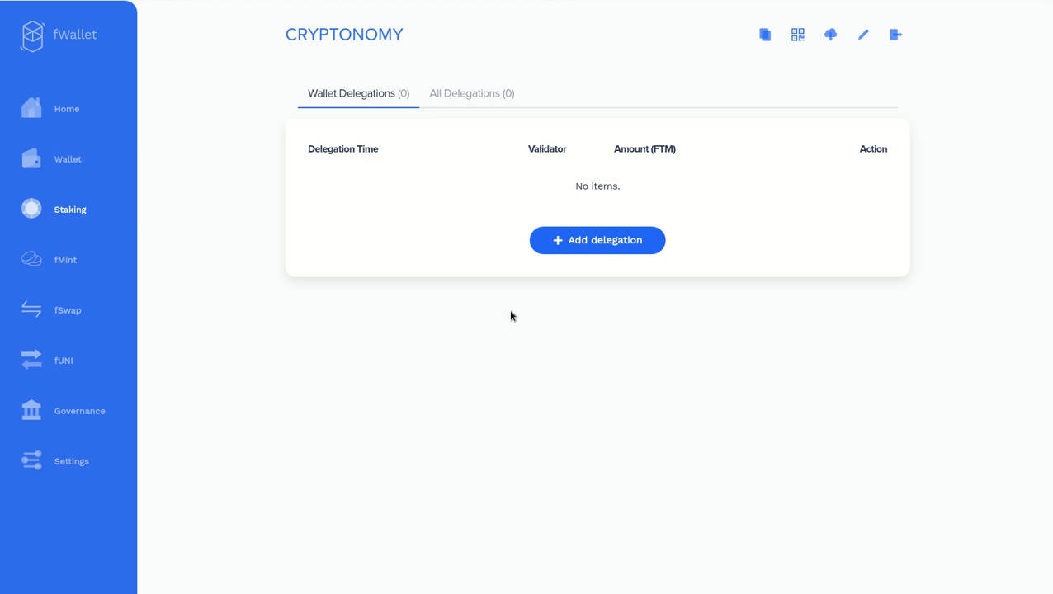
Add a delegation, change the amount from 16 to 14 FTM, and open the validator list.
left_click(585, 241)
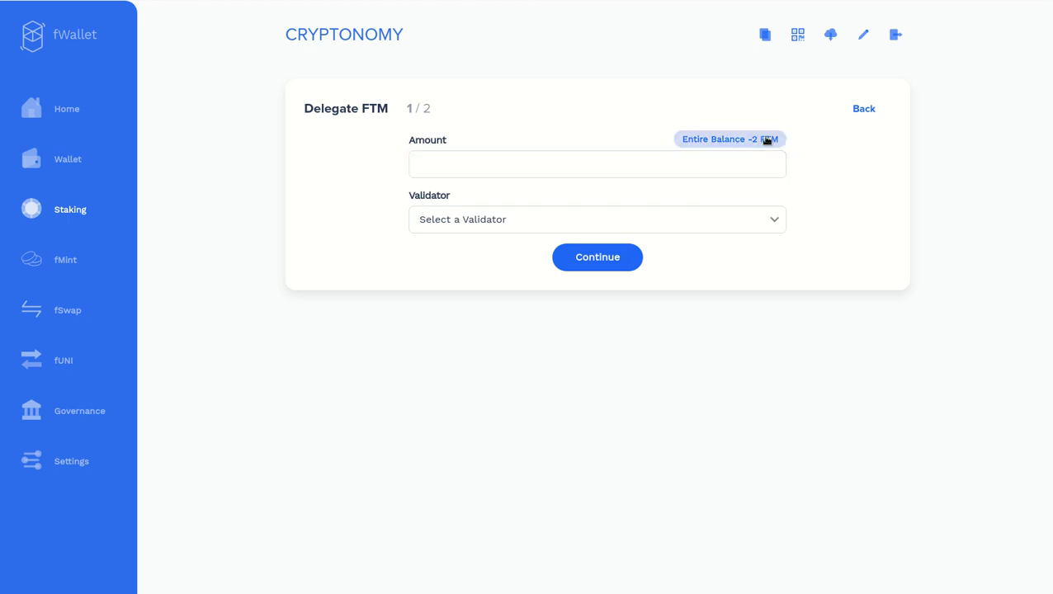
left_click(767, 140)
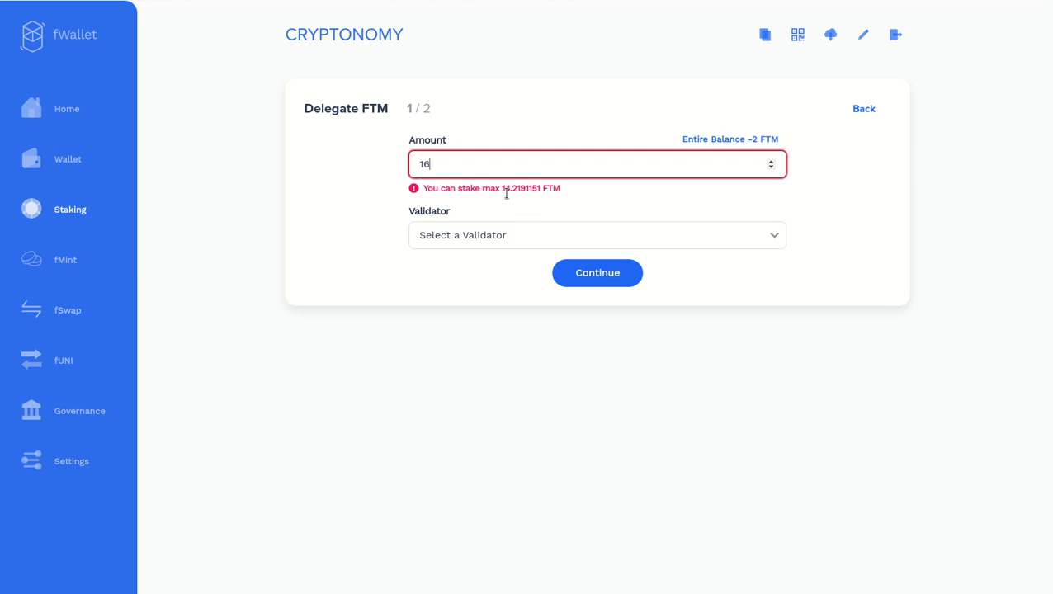
left_click_drag(447, 165, 406, 166)
type("14")
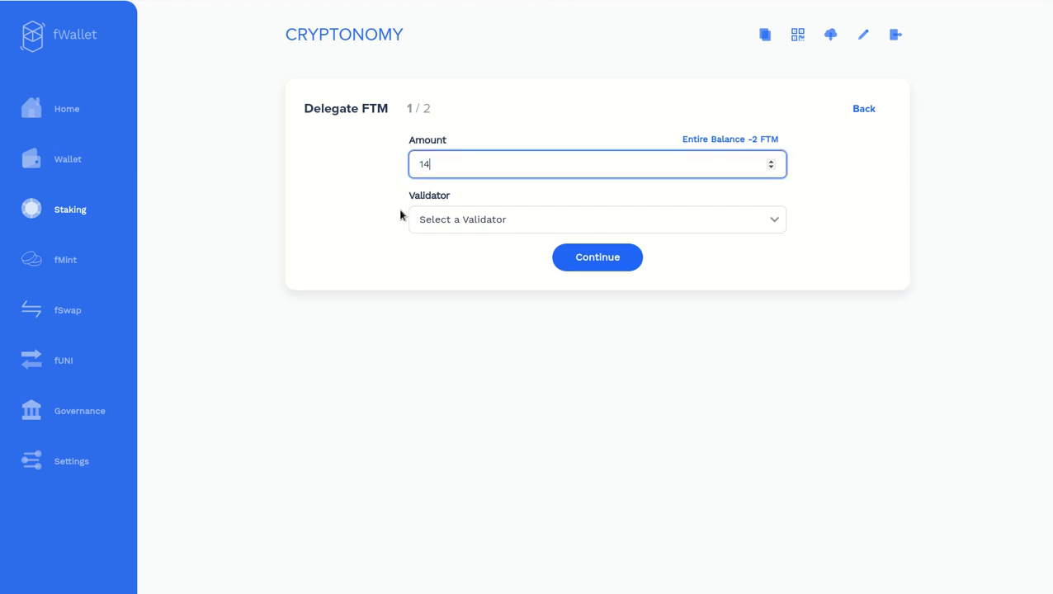
left_click(501, 219)
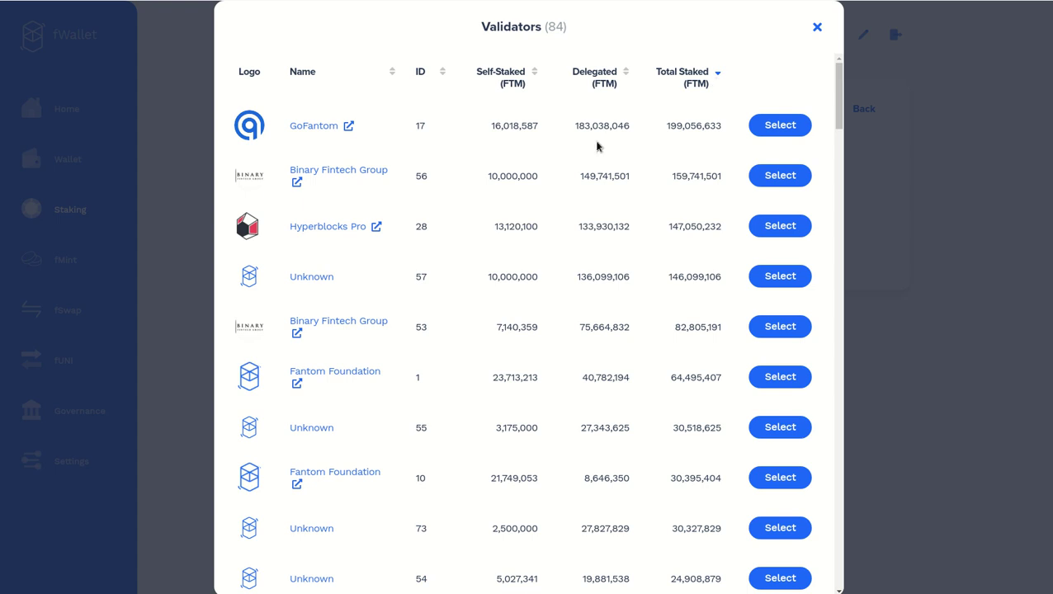
Re-sort validators by Total Staked and choose Fantom Foundation (ID 1) for the 14 FTM delegation.
left_click(718, 74)
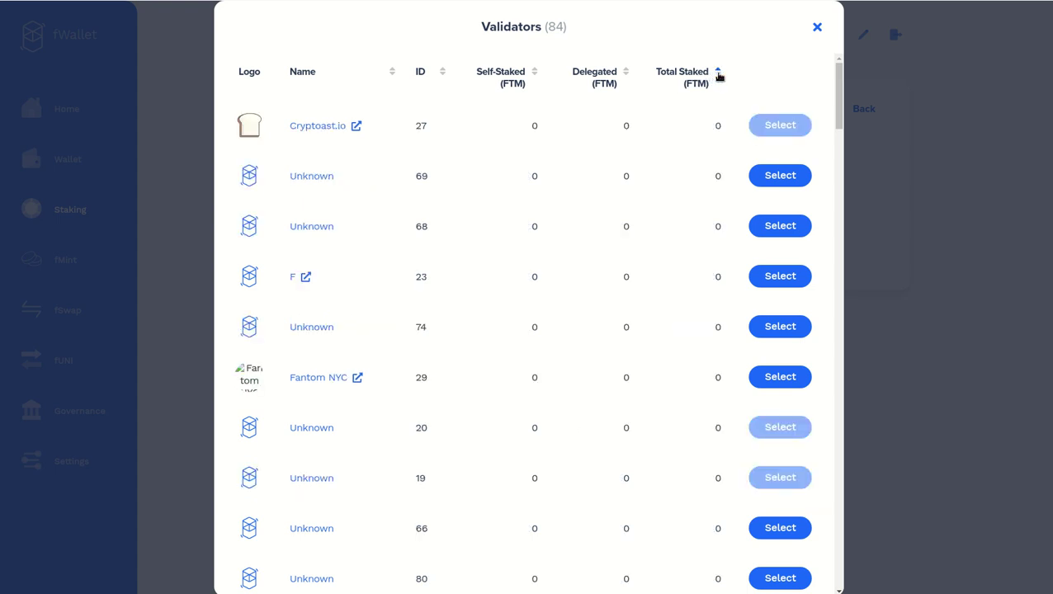
left_click(719, 72)
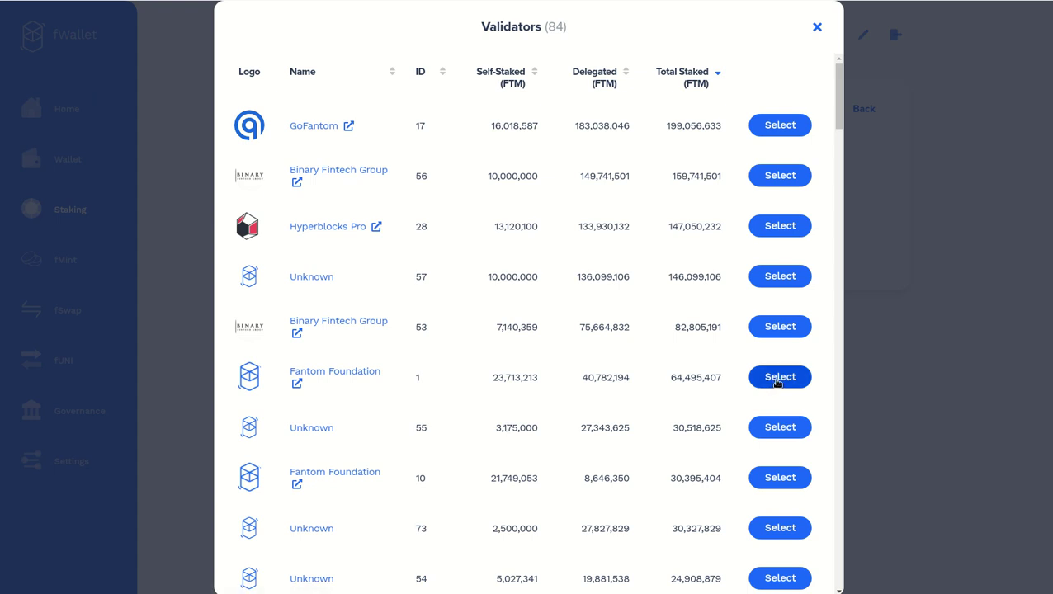
left_click(776, 377)
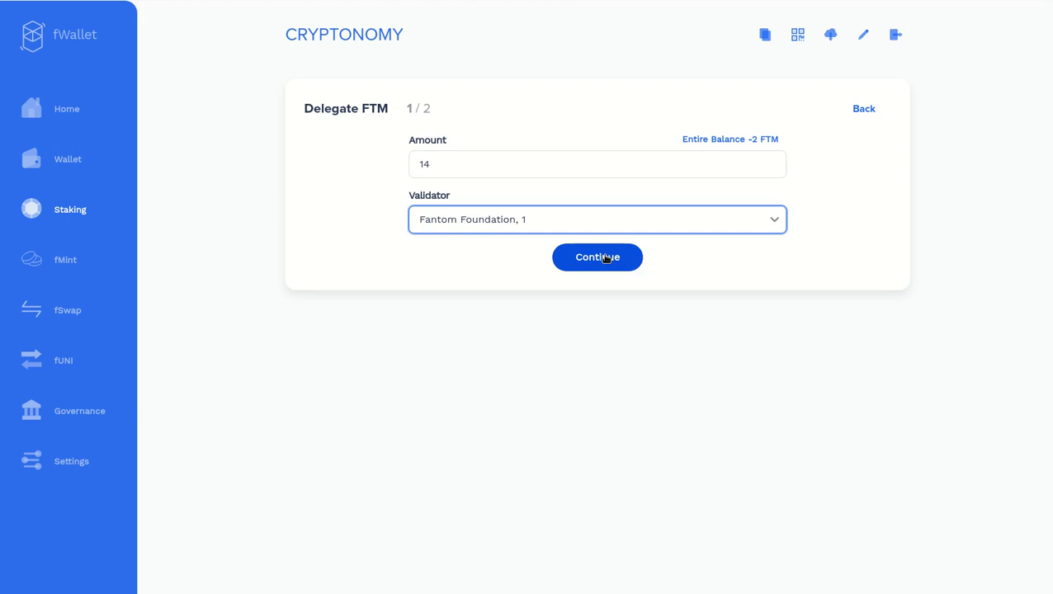
Confirm the 14 FTM delegation to Fantom Foundation with the wallet password and submit it.
left_click(605, 259)
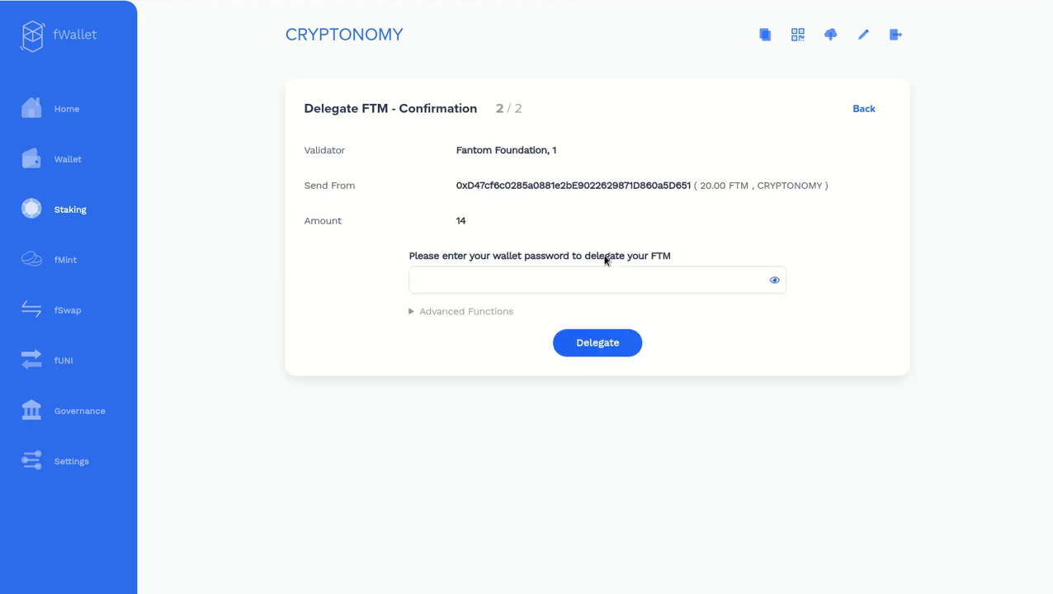
left_click(571, 276)
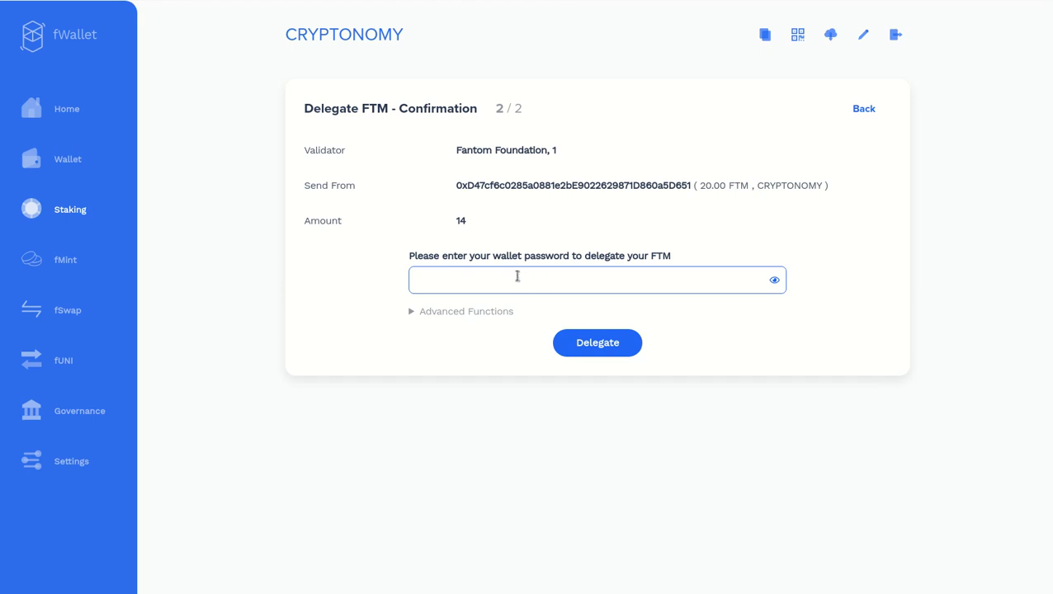
left_click(517, 277)
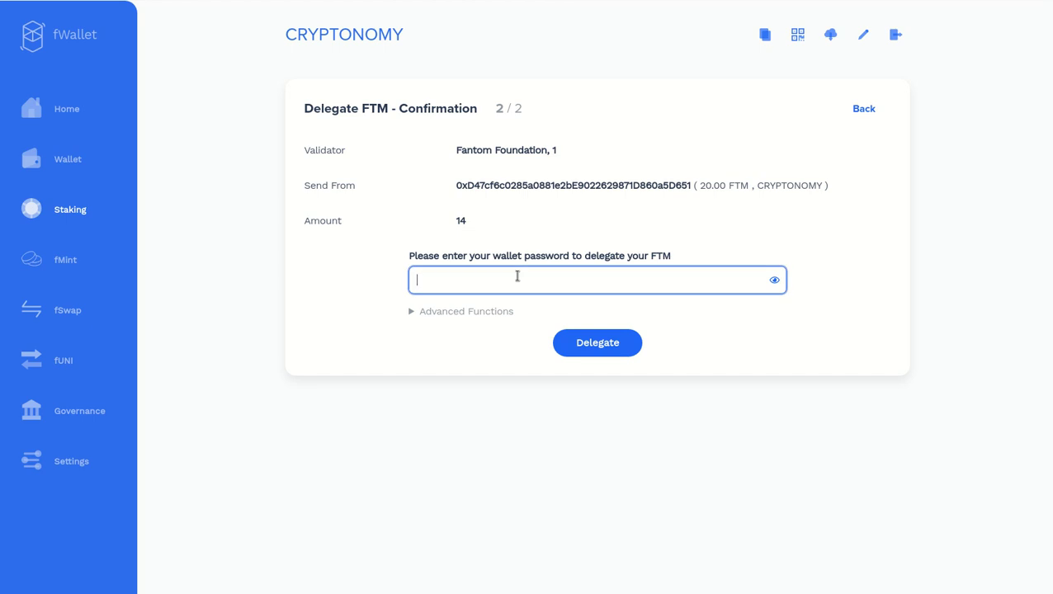
type("••••••••••••••••••••")
left_click(577, 344)
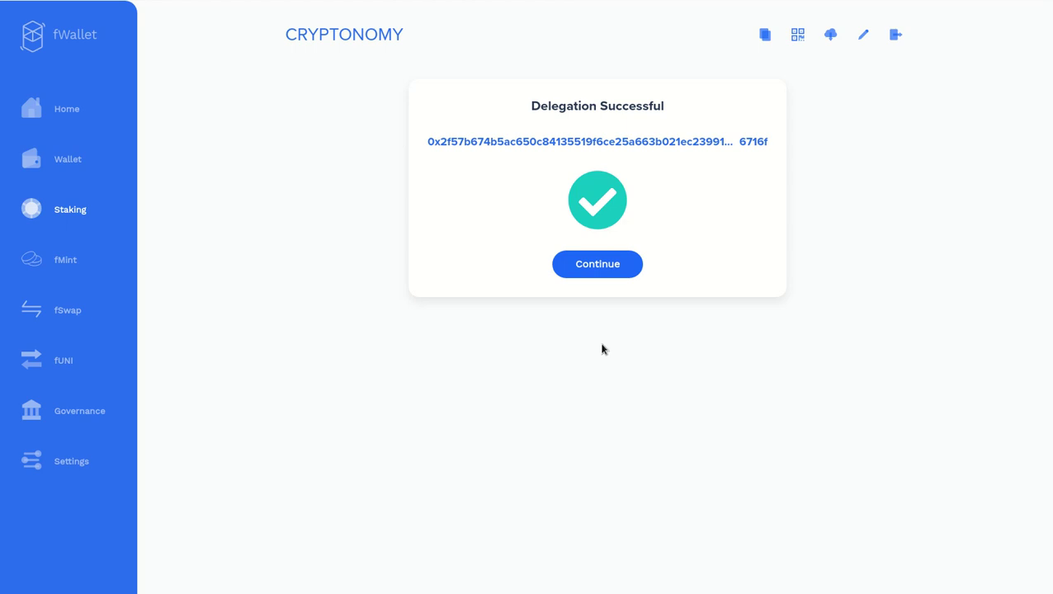
Dismiss the delegation success notice and browse the fMint, swap and fUNI liquidity pool pages.
left_click(598, 277)
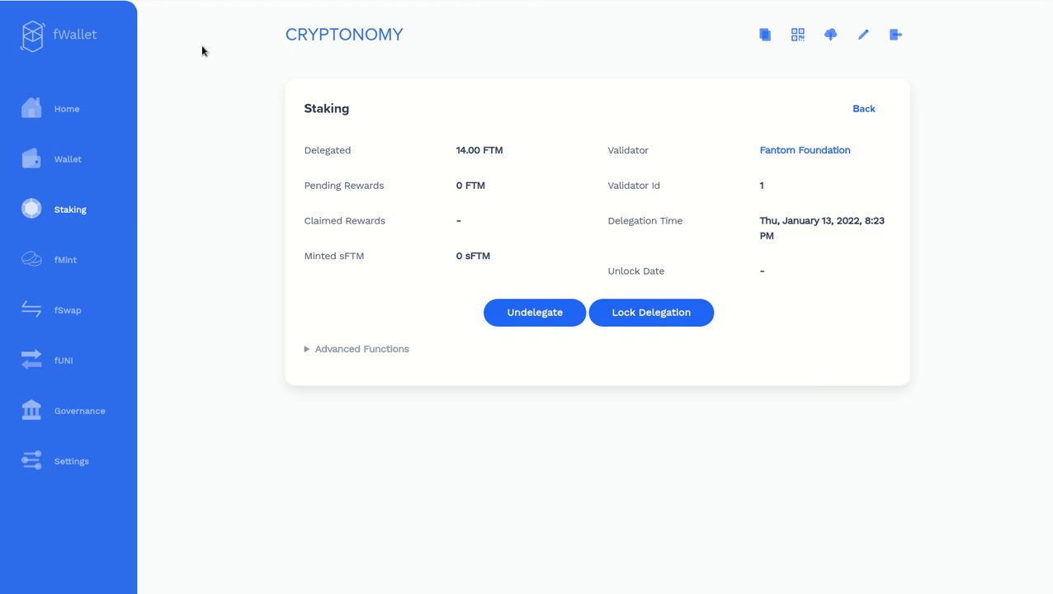
left_click(70, 264)
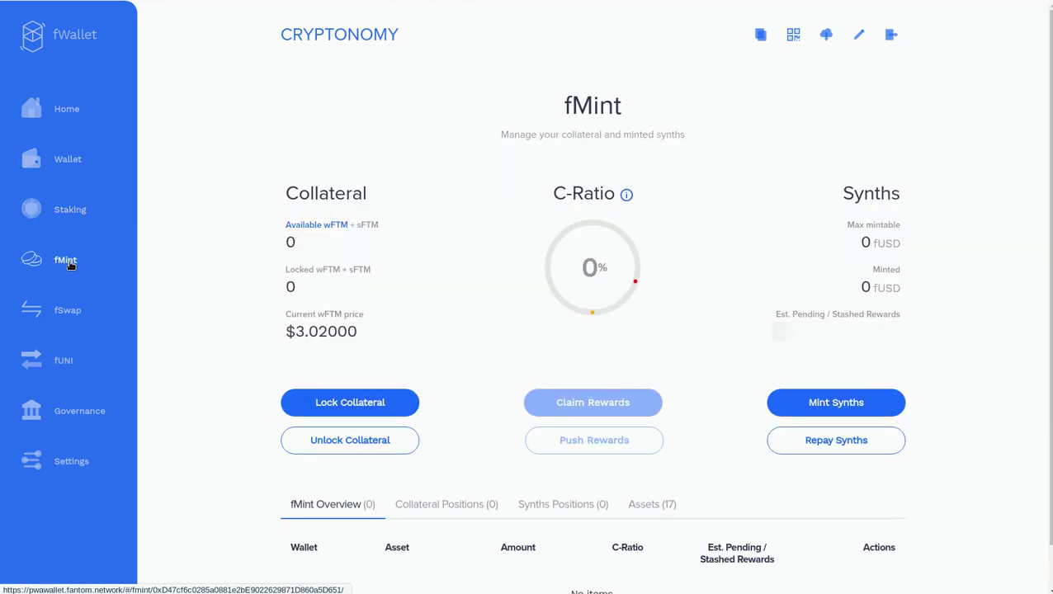
left_click(69, 311)
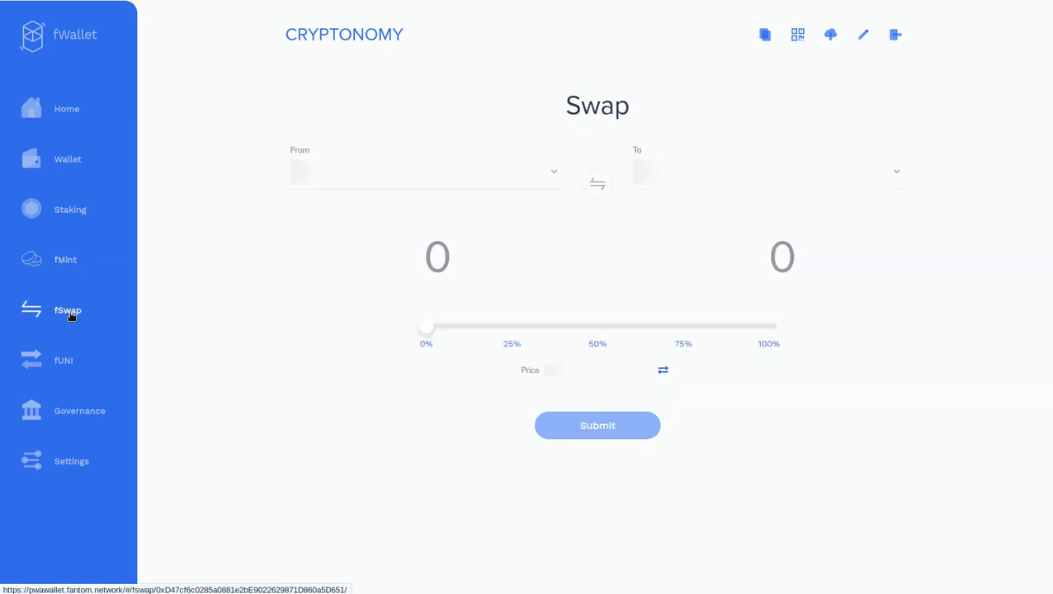
left_click(69, 366)
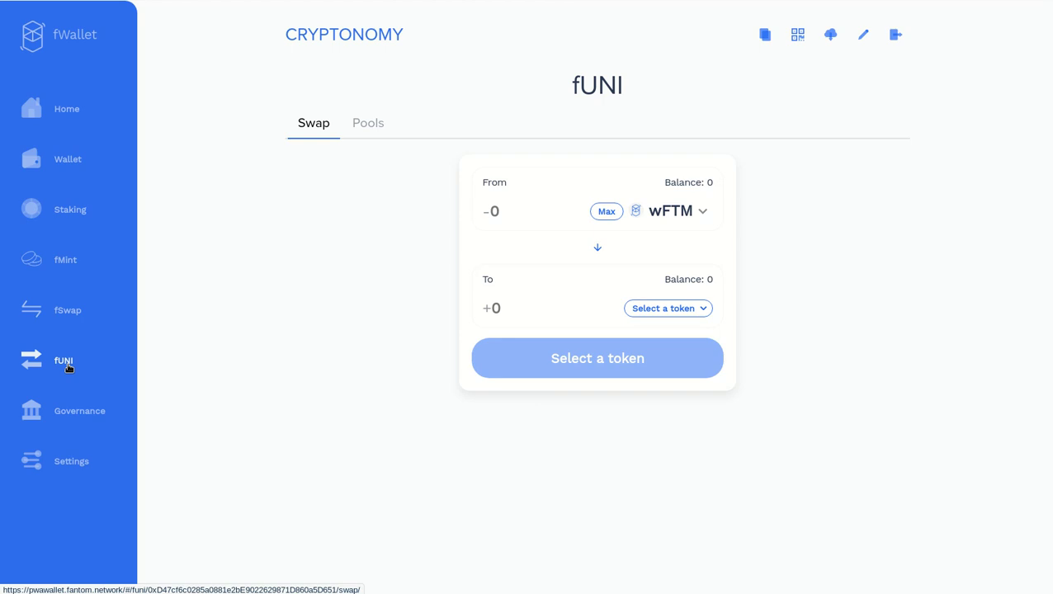
left_click(375, 124)
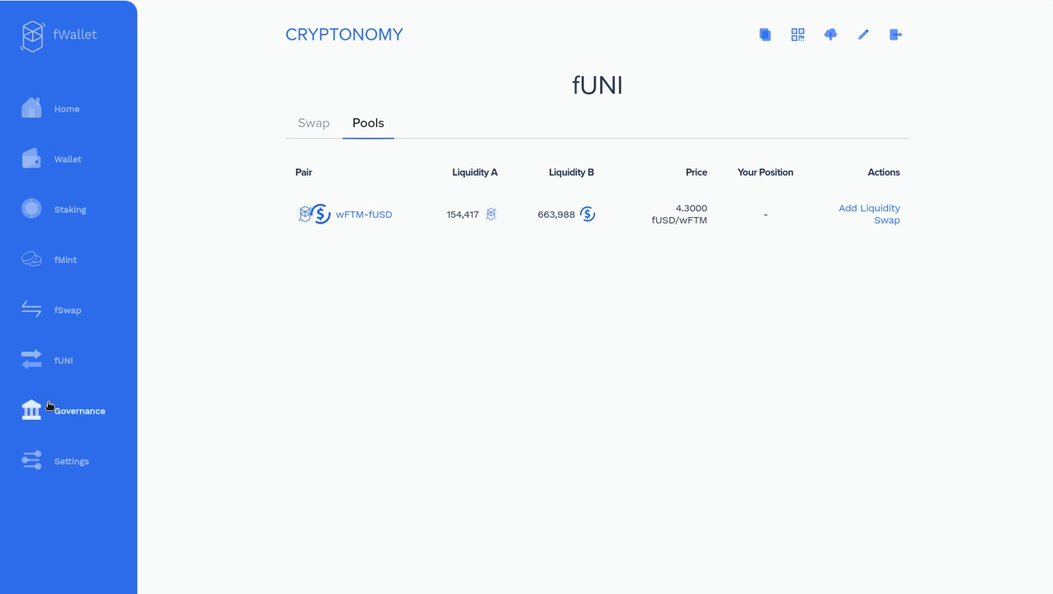
Review Governance proposals and wallet Settings, leaving Slippage Tolerance unchanged, then return Home.
left_click(75, 415)
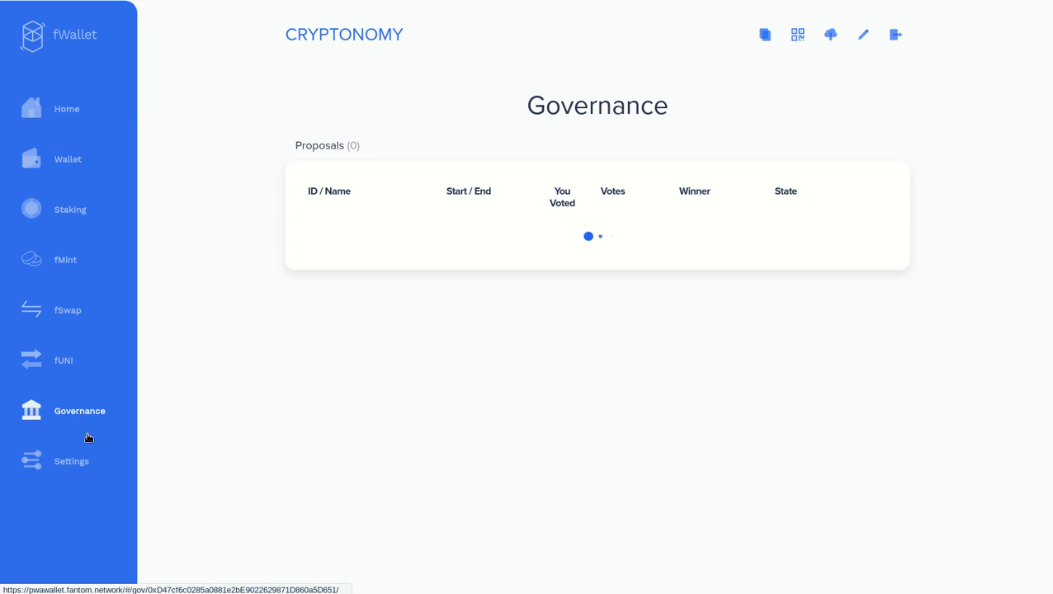
left_click(78, 463)
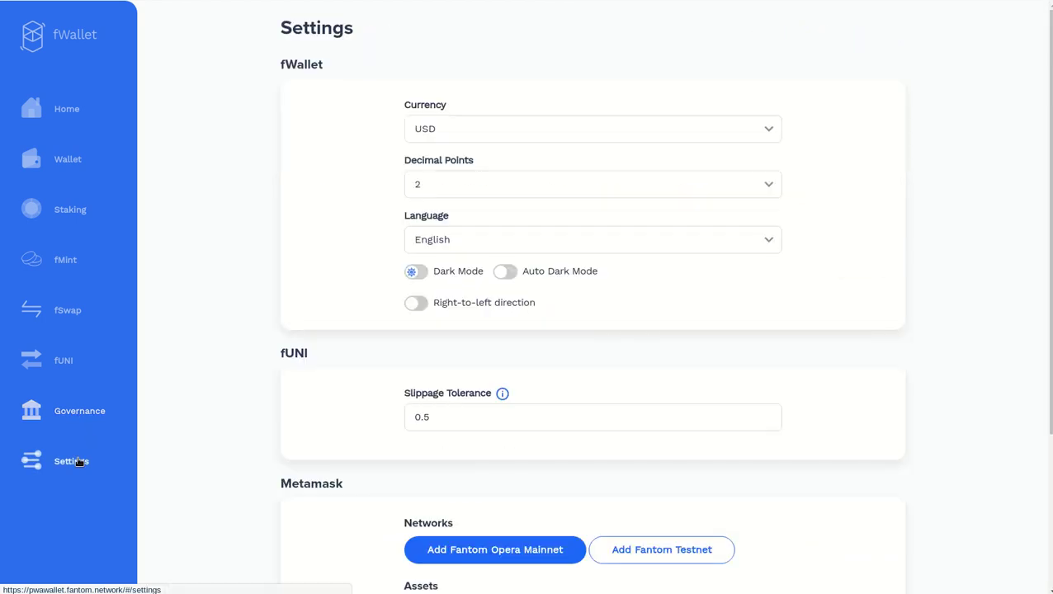
left_click(419, 428)
left_click(892, 404)
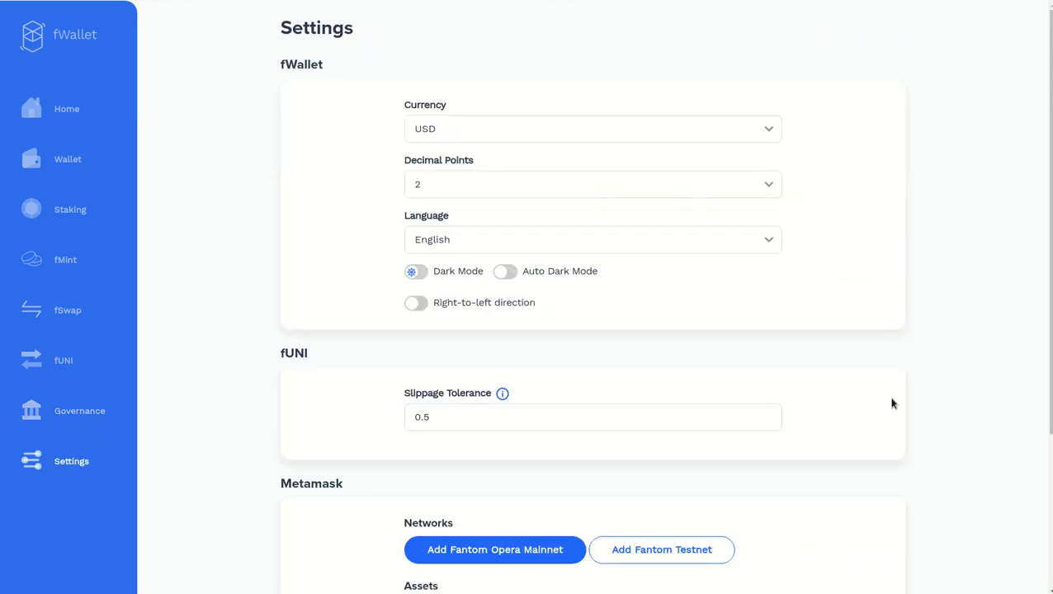
scroll(896, 260, "down", 3)
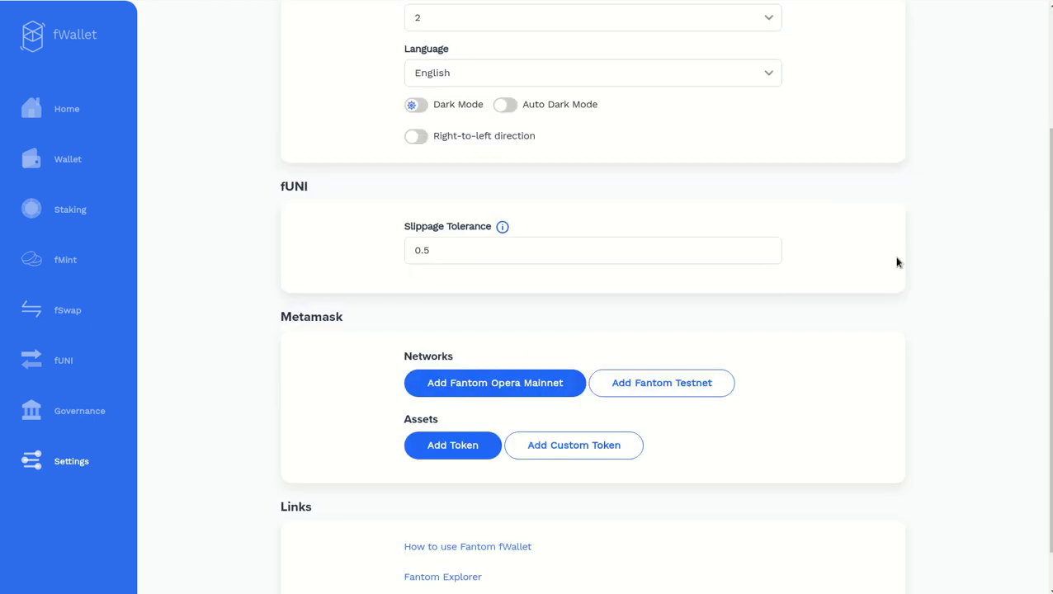
scroll(896, 261, "up", 3)
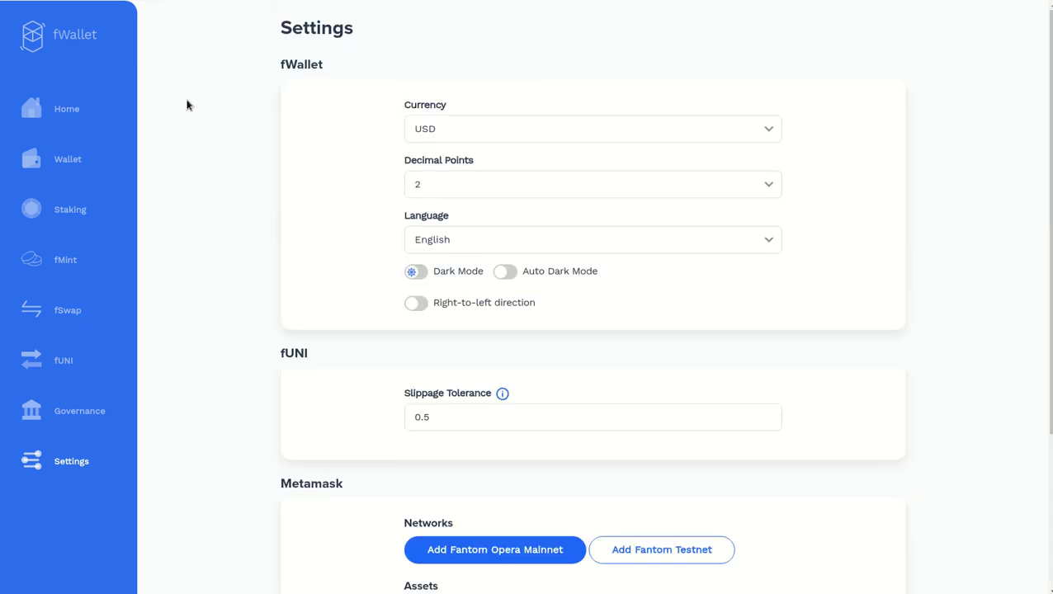
left_click(64, 111)
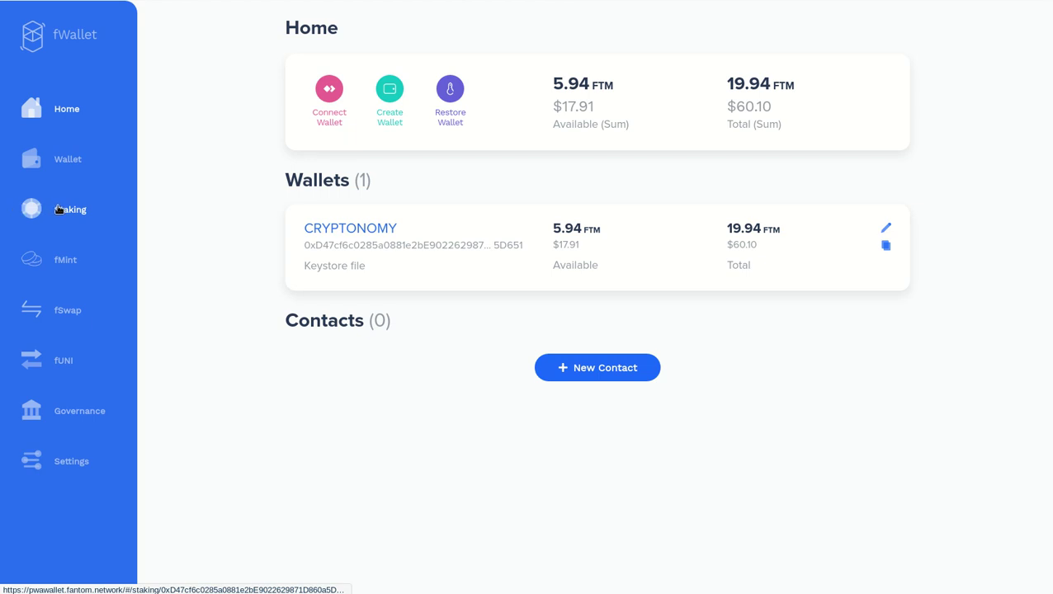
Start a new delegation from Staking at maximum amount with GoFantom as the validator.
left_click(105, 217)
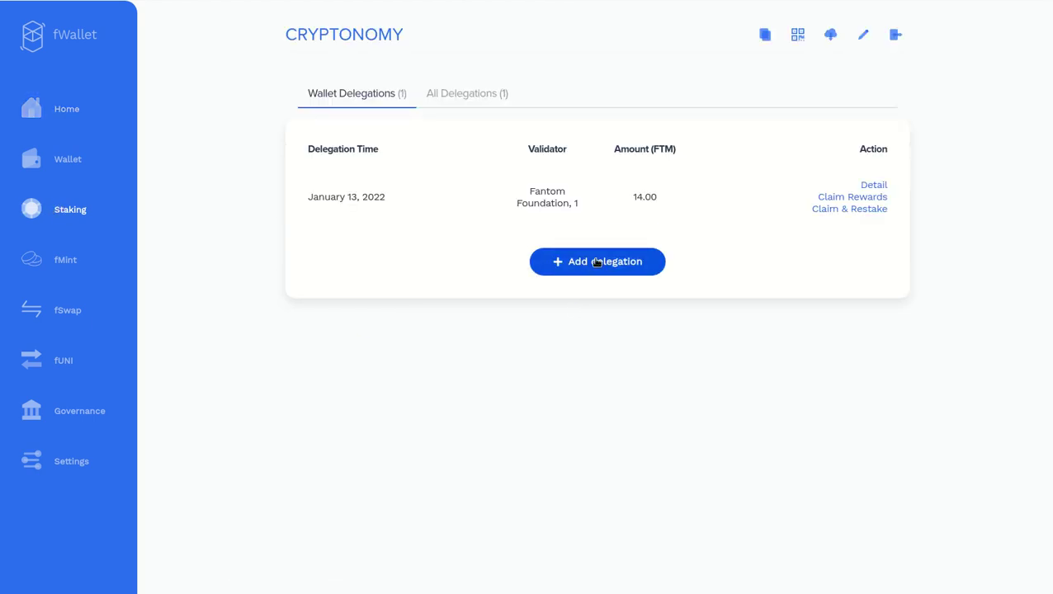
left_click(577, 261)
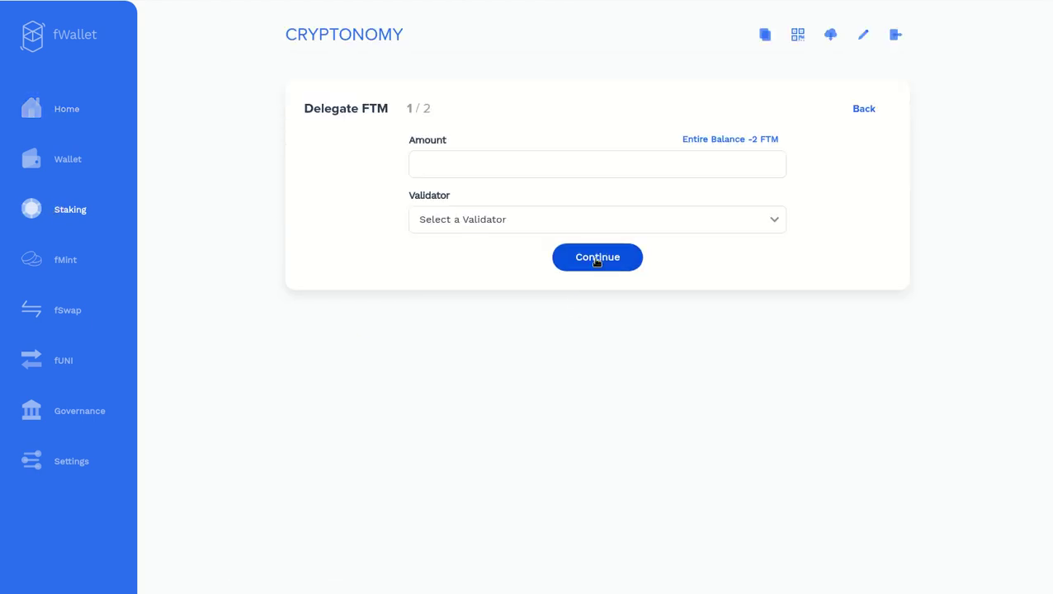
left_click(731, 139)
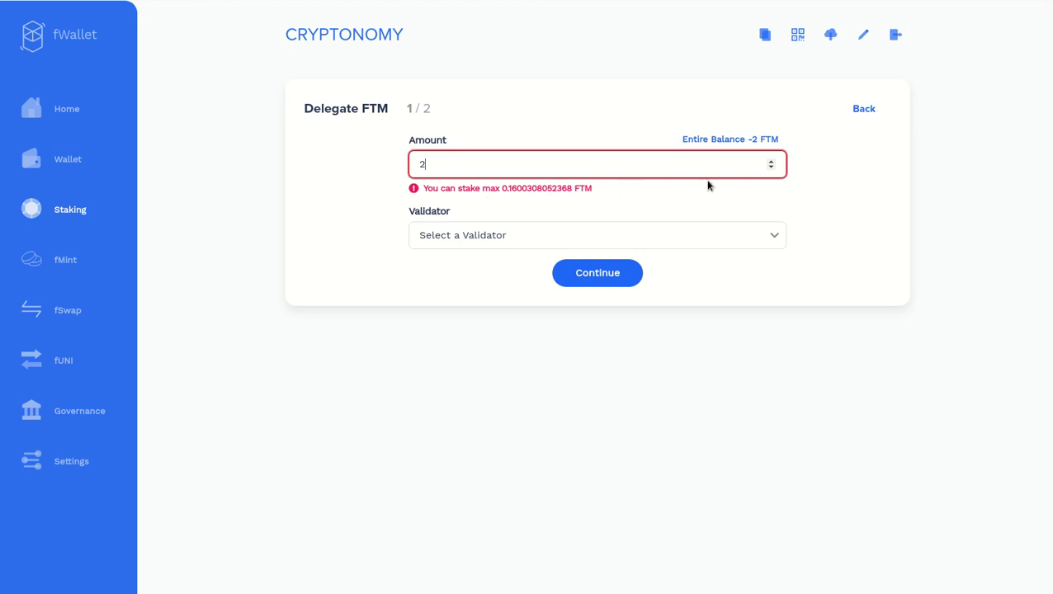
left_click(472, 235)
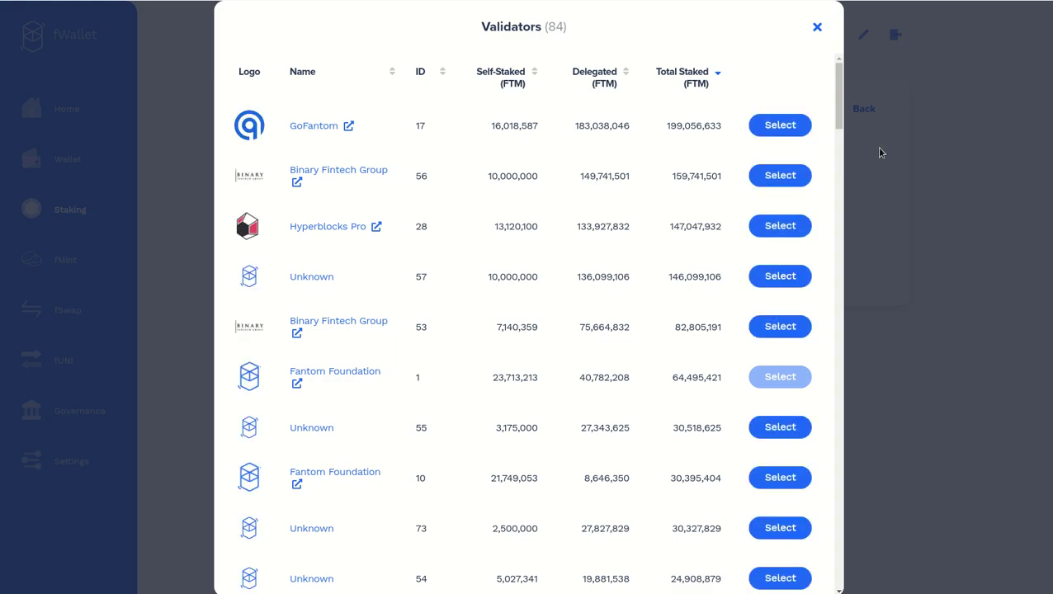
left_click(781, 125)
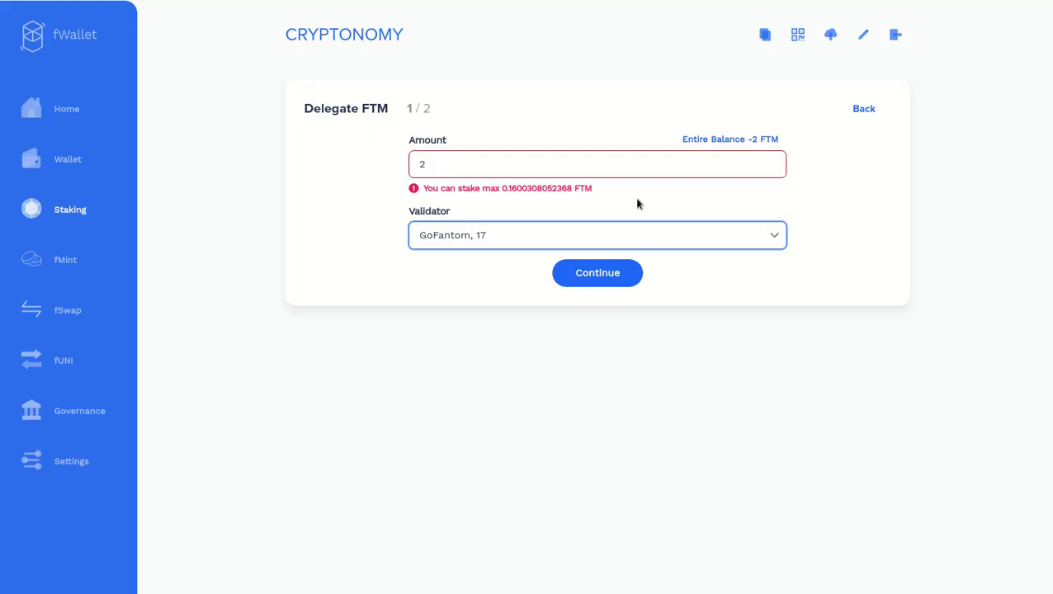
Try amounts 0.1678 and 1 FTM, hit the max-stake error, and abandon the delegation.
left_click(514, 163)
key("BackSpace")
type("0.")
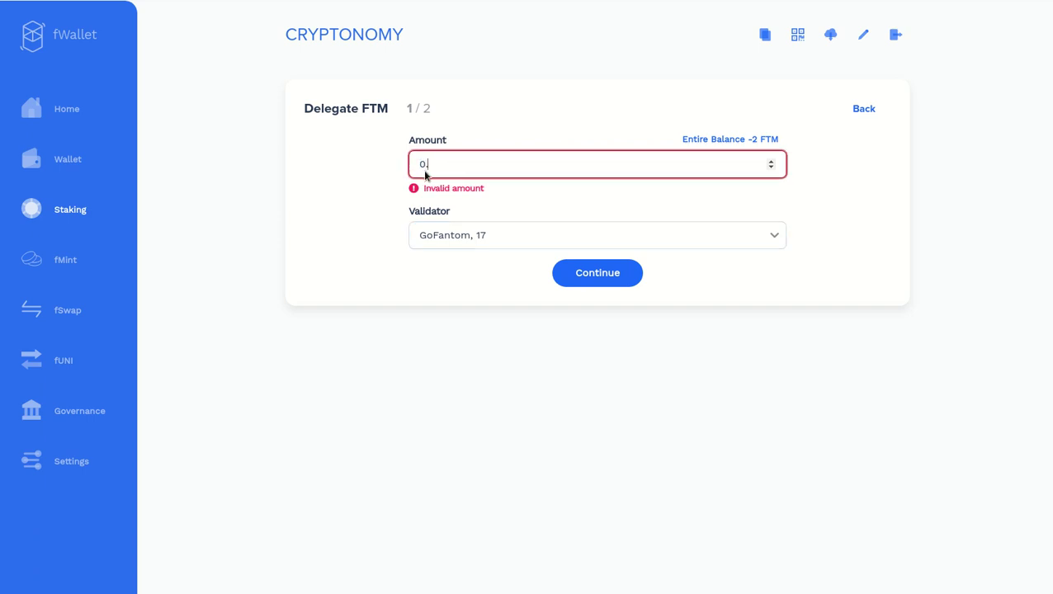
type("16")
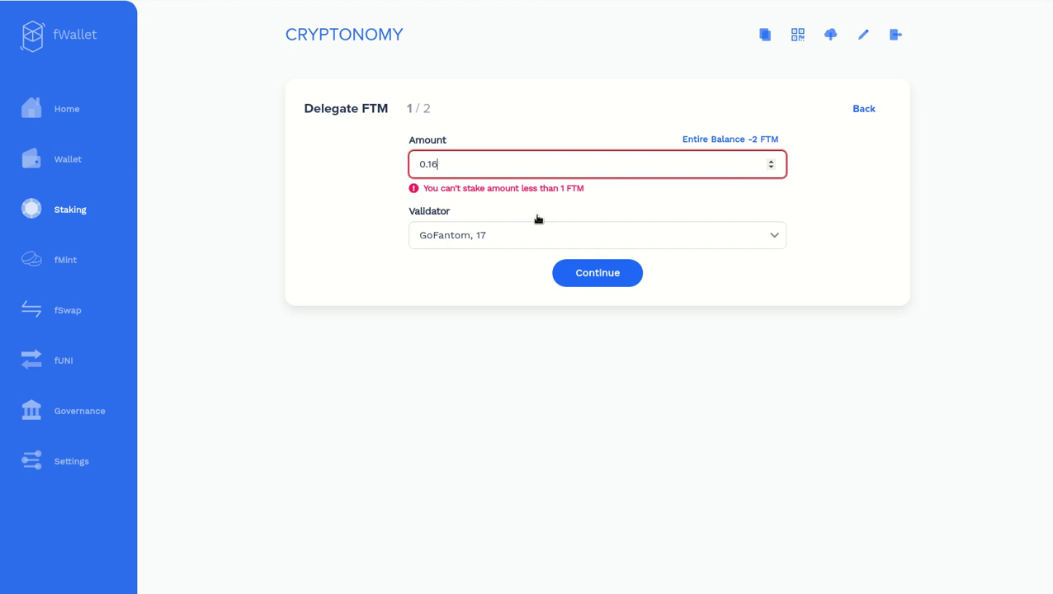
type("78")
left_click_drag(505, 173, 338, 157)
type("1")
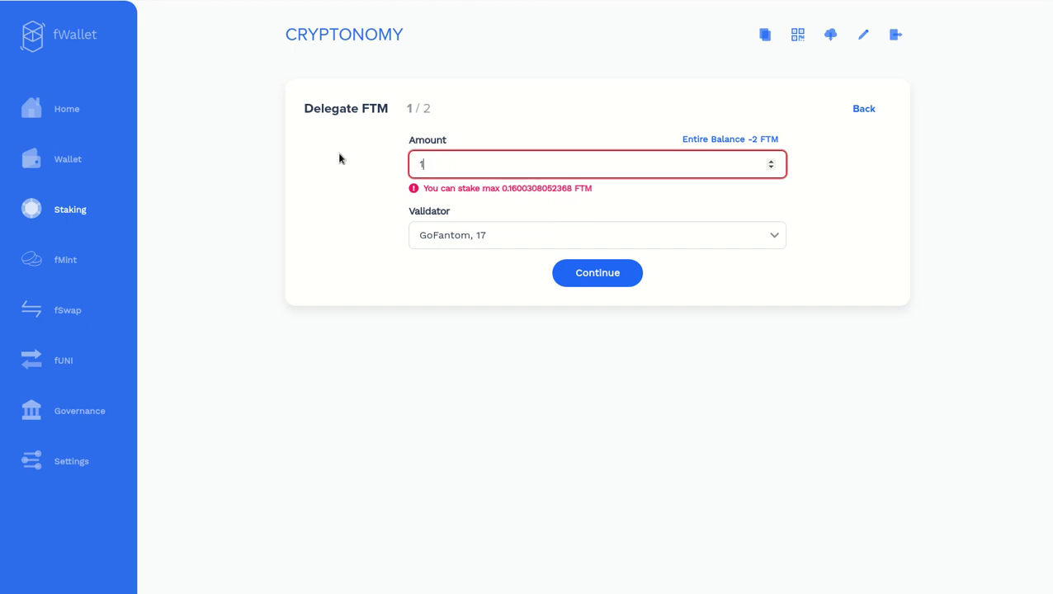
left_click(864, 108)
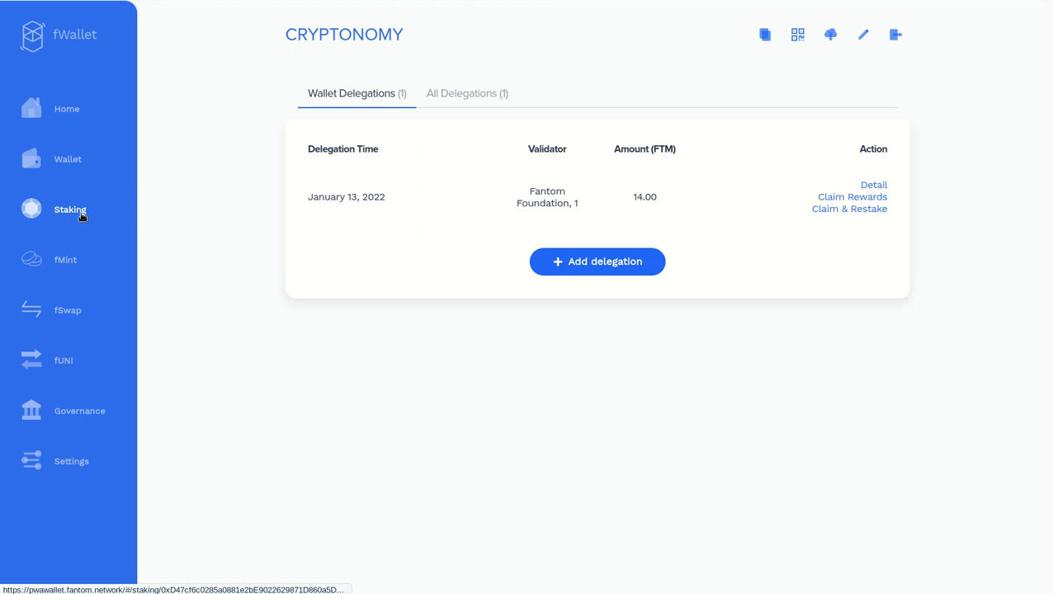
Check the fMint collateral page and the 14 FTM staking delegation, then return Home.
left_click(80, 260)
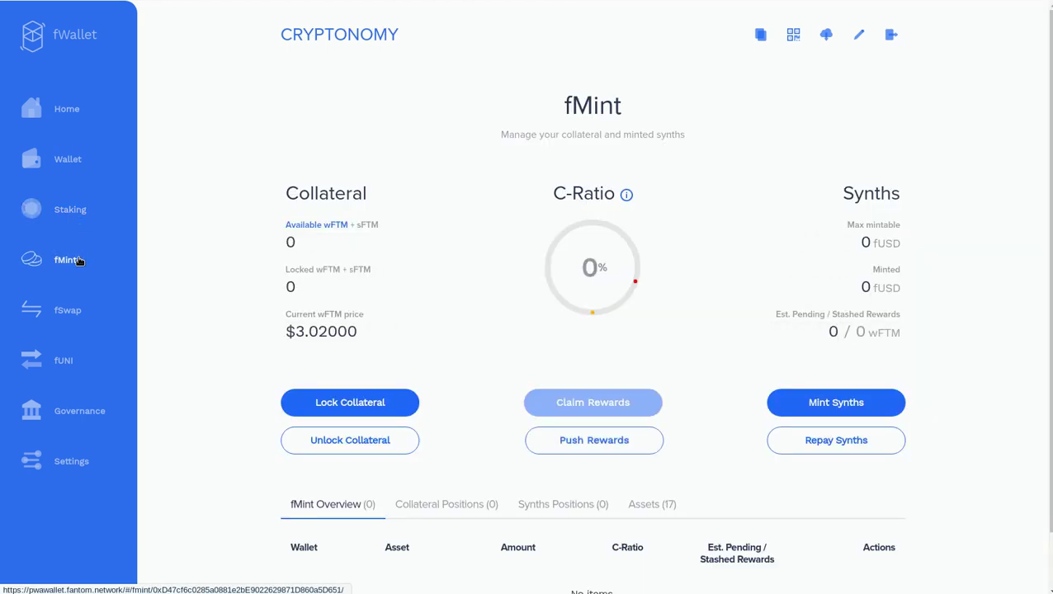
left_click(74, 212)
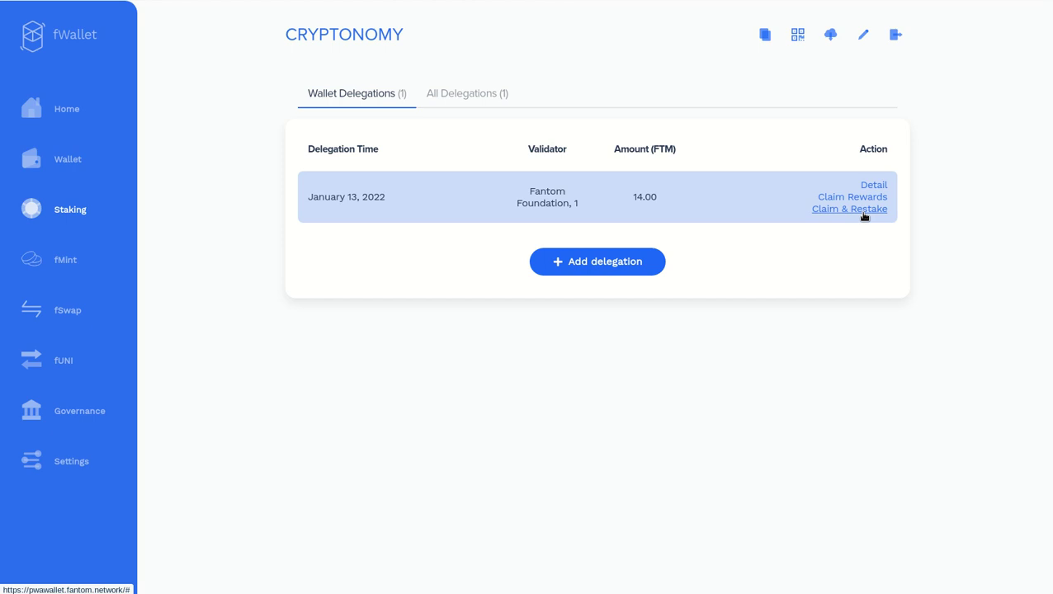
left_click(69, 109)
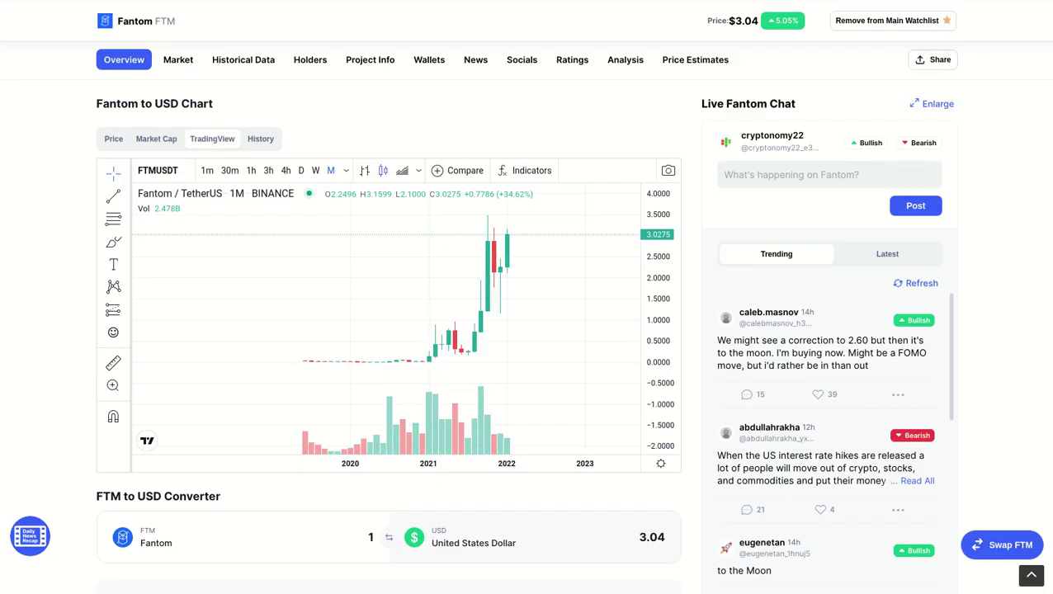
Open the fantom.foundation website link at the top of CoinMarketCap's Fantom page.
scroll(127, 115, "up", 4)
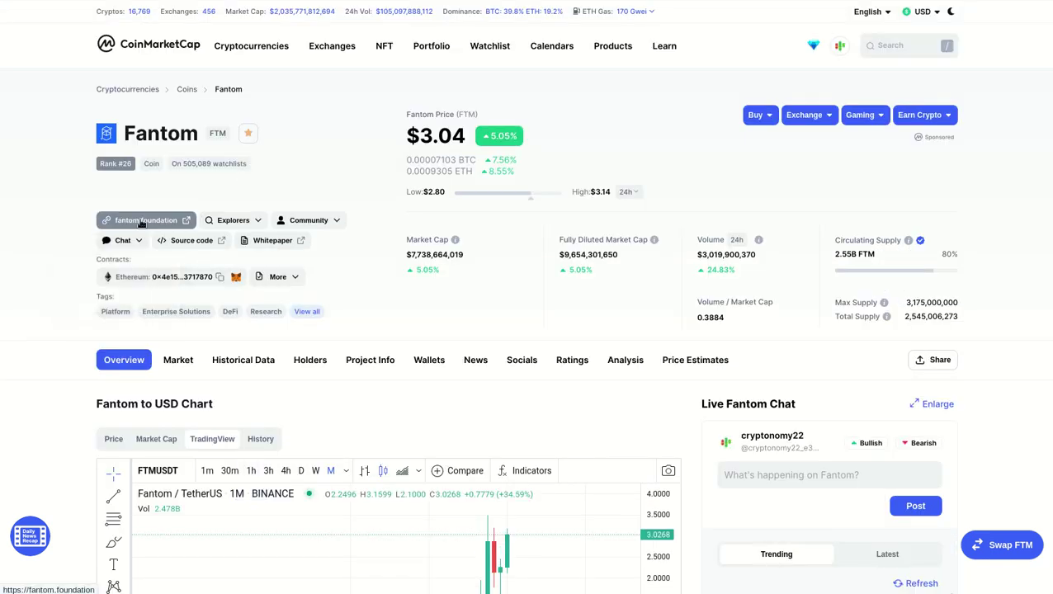
left_click(140, 222)
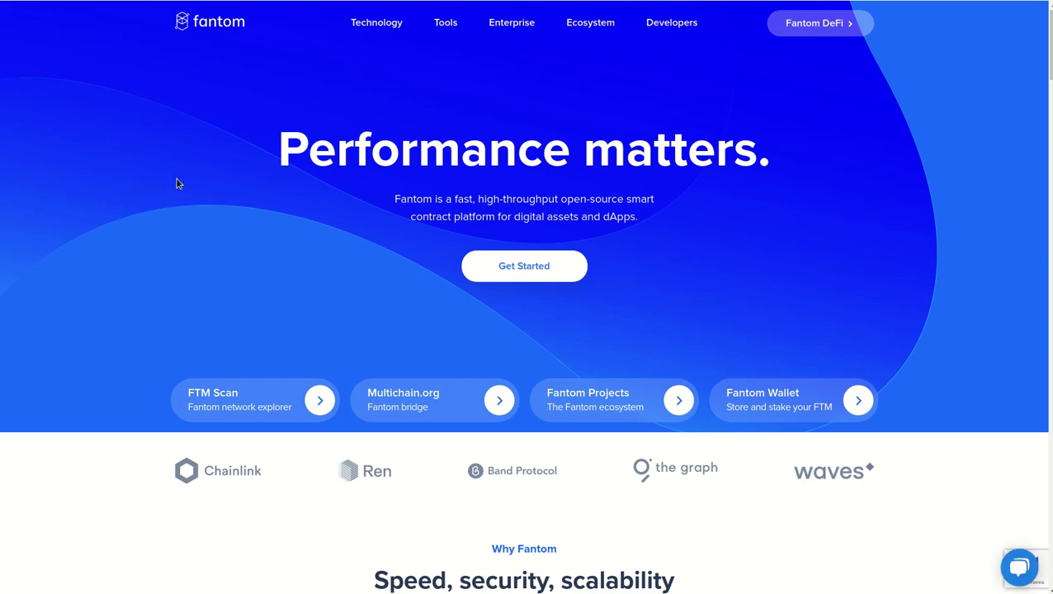
Go to Ecosystem > Community and open the Fantom Foundation Twitter profile.
mouse_move(379, 25)
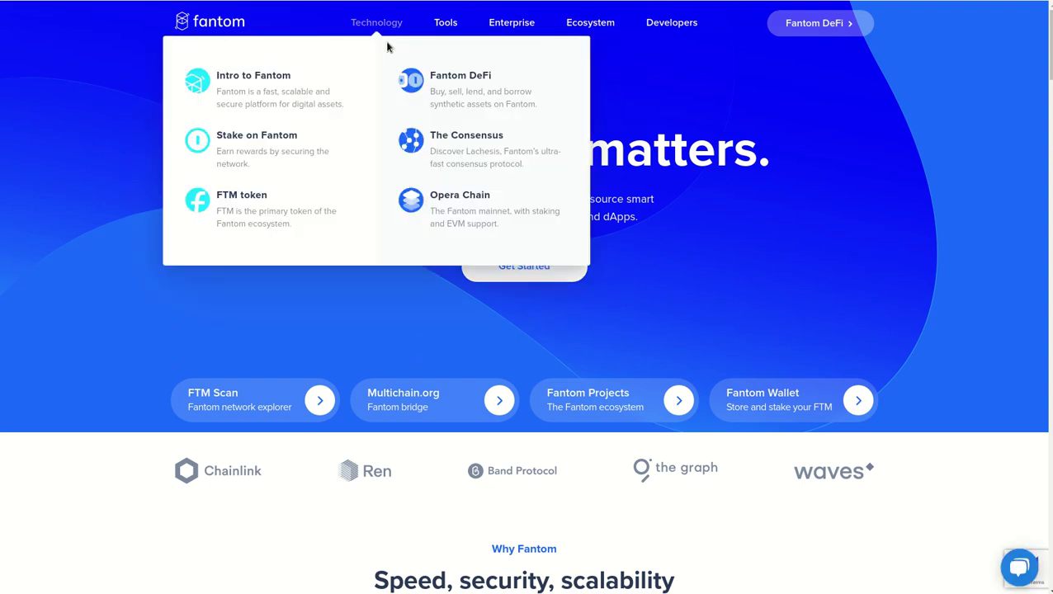
mouse_move(447, 30)
mouse_move(510, 28)
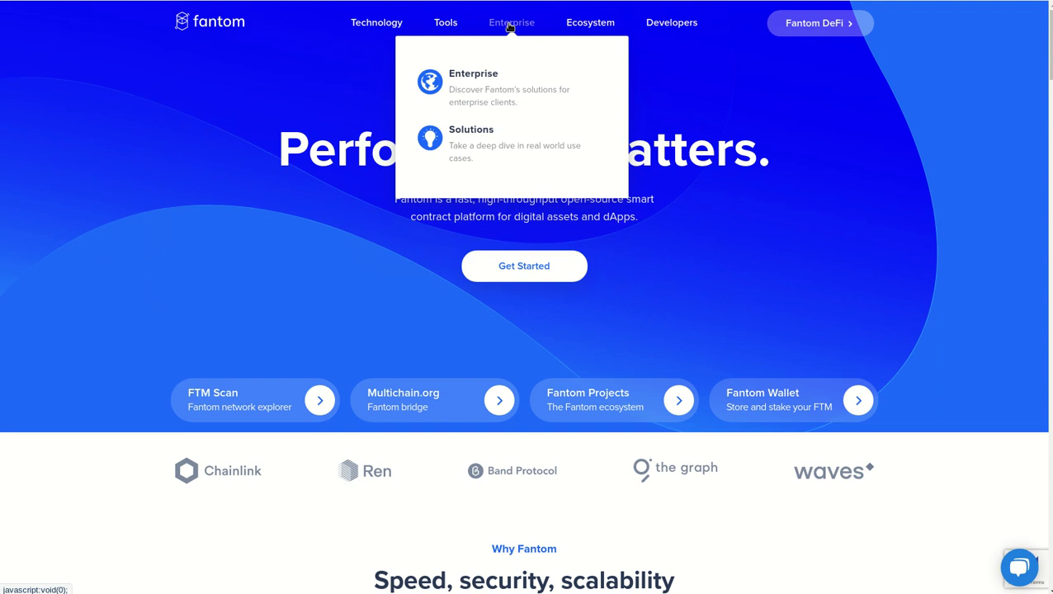
mouse_move(577, 26)
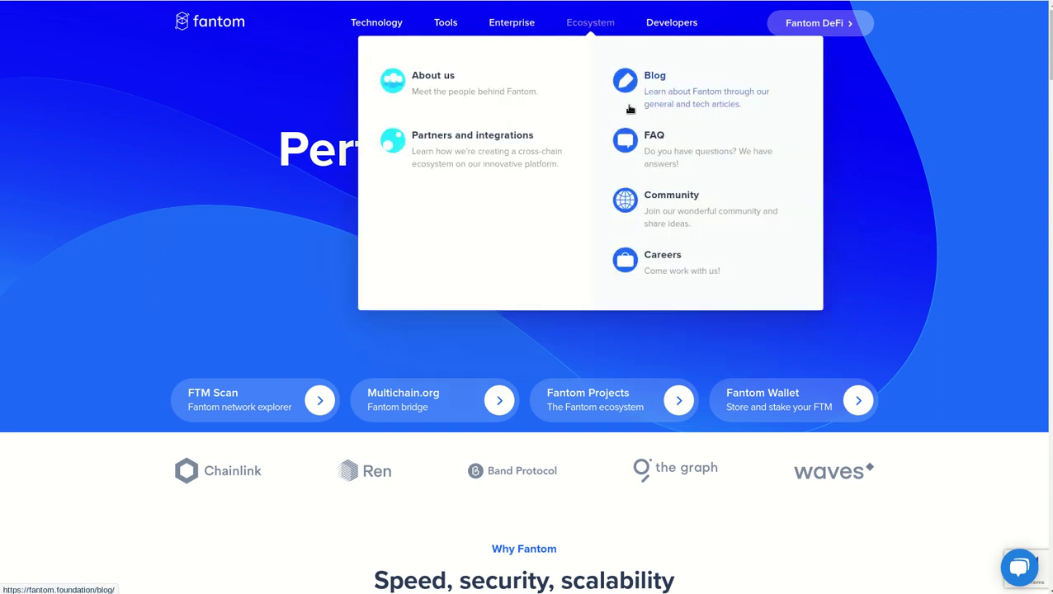
left_click(667, 206)
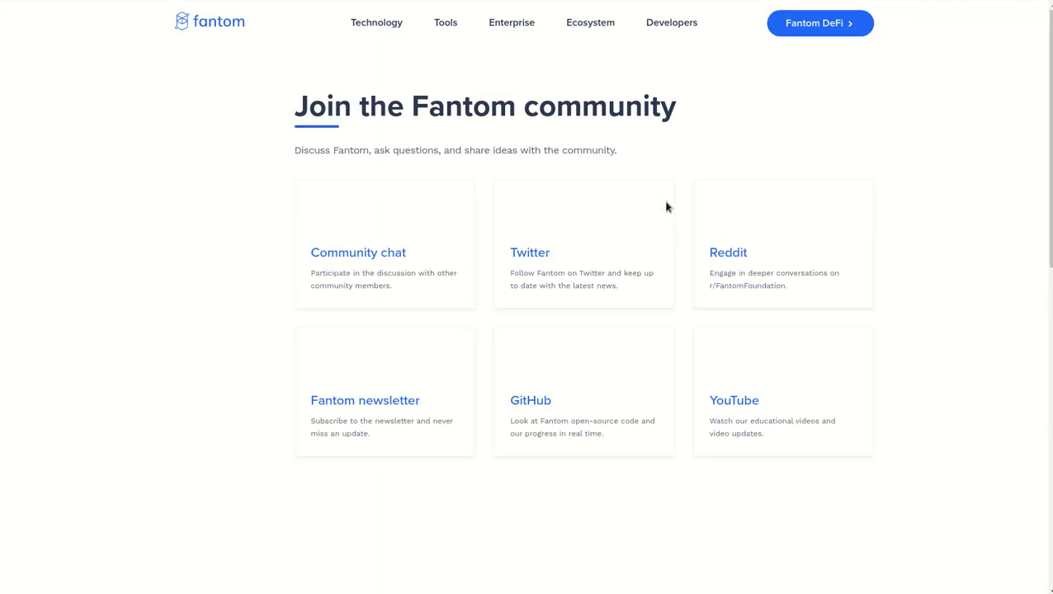
left_click(575, 220)
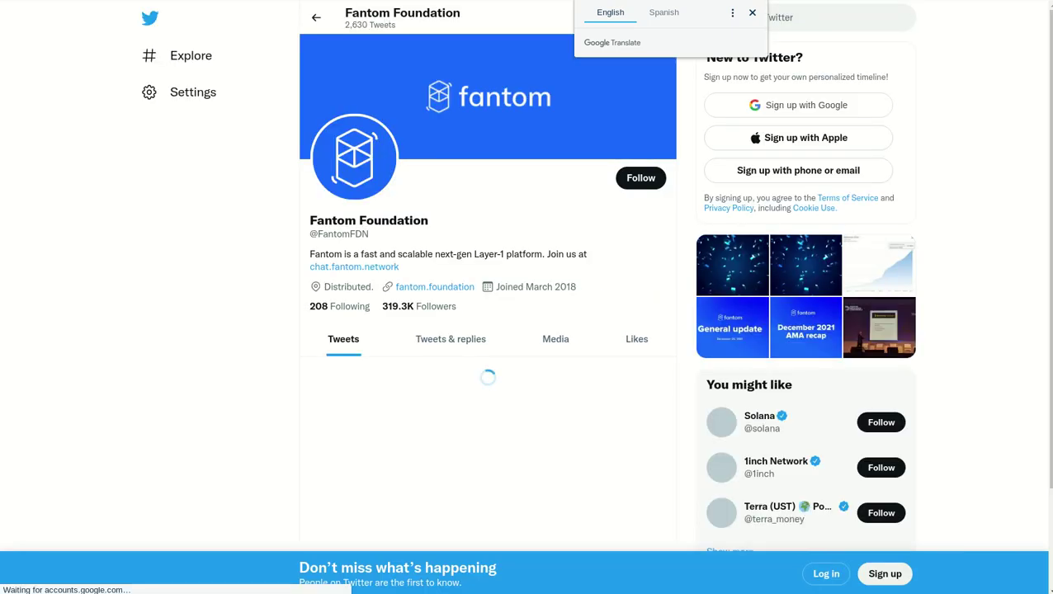
Close the Twitter tab with Ctrl+W and load the Fantom homepage via the logo.
key("ctrl+w")
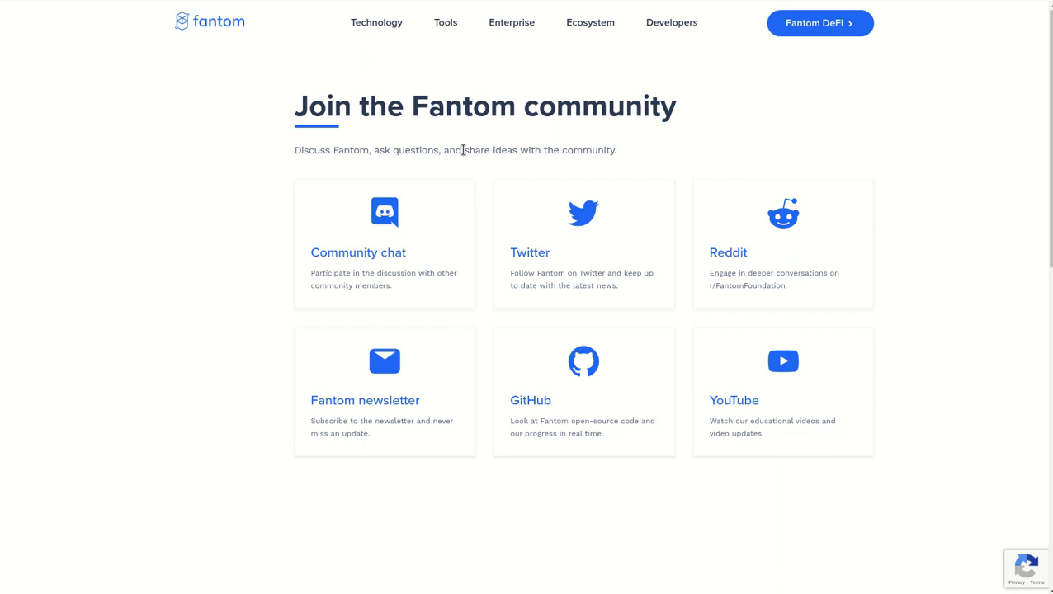
left_click(211, 23)
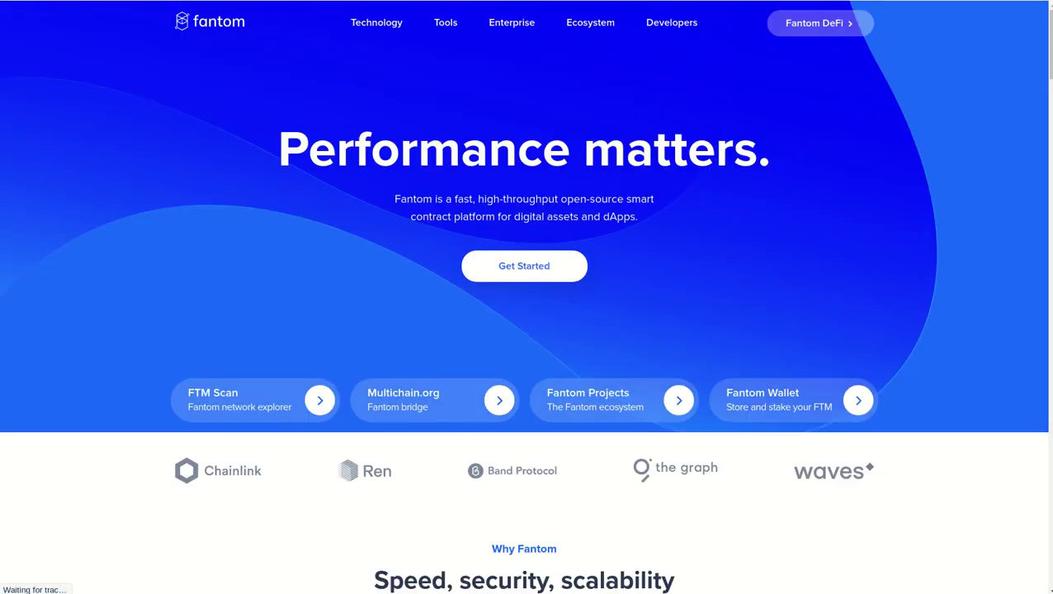